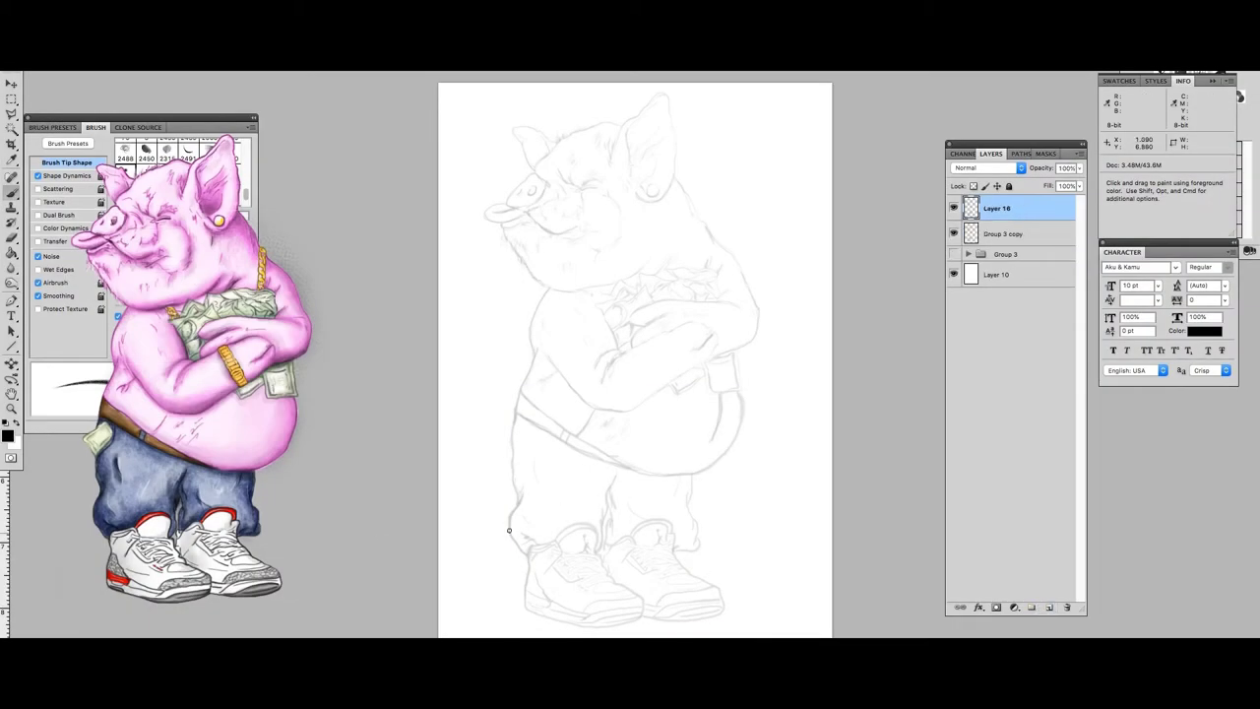
# Ink the left and right leg outlines, redoing the misplaced left-leg stroke.
pyautogui.moveTo(509, 534)
pyautogui.mouseDown()
pyautogui.moveTo(521, 492)
pyautogui.moveTo(513, 466)
pyautogui.mouseUp()
pyautogui.hotkey('ctrl', 'z')
pyautogui.moveTo(515, 415); pyautogui.dragTo(511, 454)
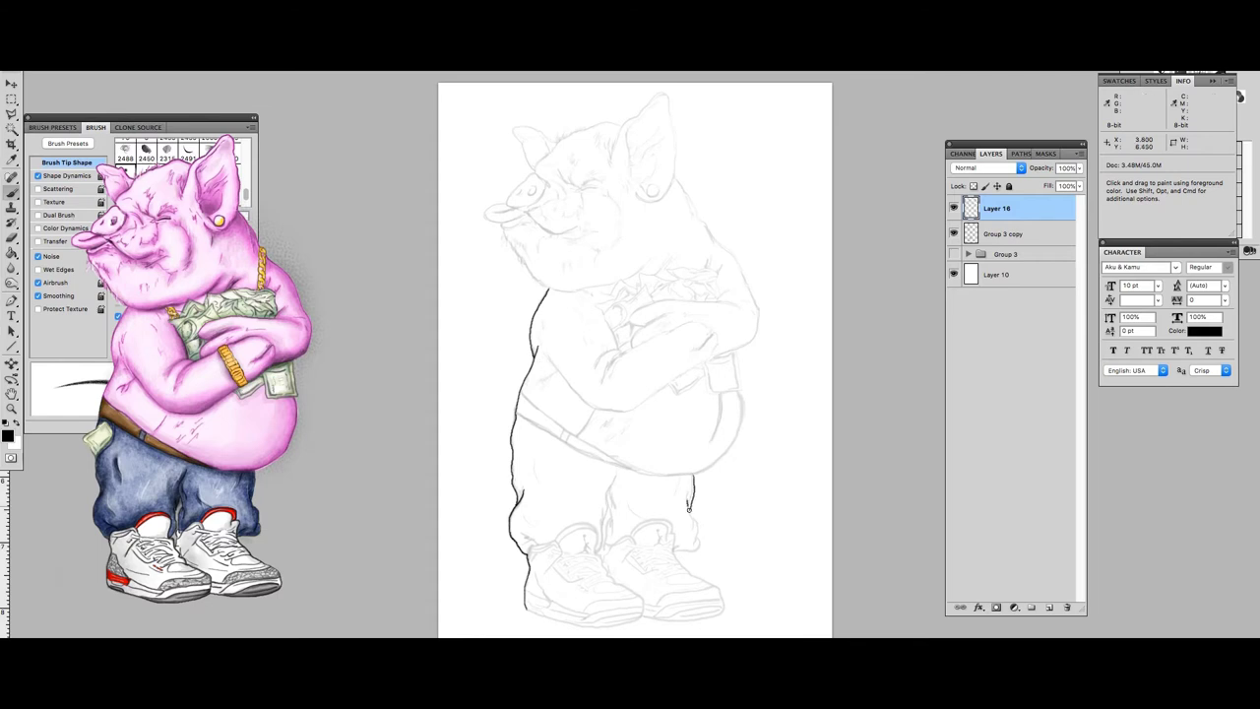
pyautogui.moveTo(688, 507)
pyautogui.mouseDown()
pyautogui.moveTo(696, 536)
pyautogui.moveTo(694, 521)
pyautogui.mouseUp()
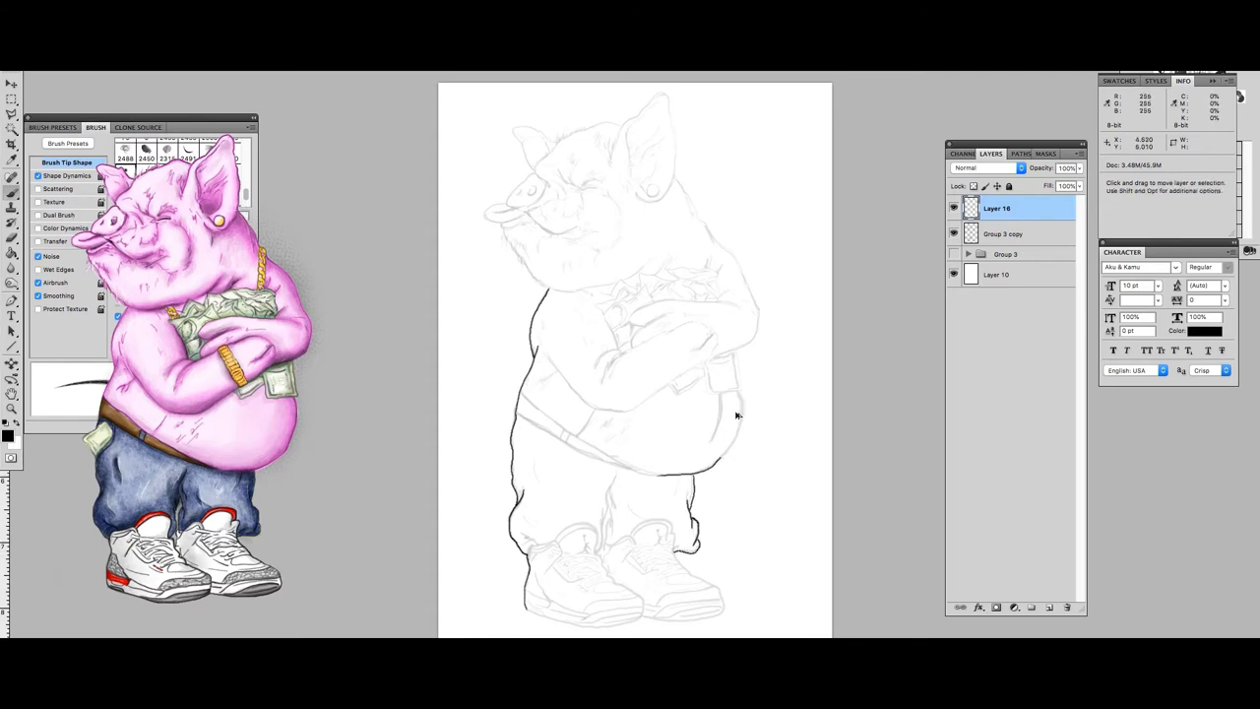
# Ink the right side of the belly, the trouser hem and the arm-shoulder outline.
pyautogui.hotkey('ctrl', 'z')
pyautogui.moveTo(741, 394)
pyautogui.mouseDown()
pyautogui.moveTo(728, 453)
pyautogui.moveTo(635, 475)
pyautogui.mouseUp()
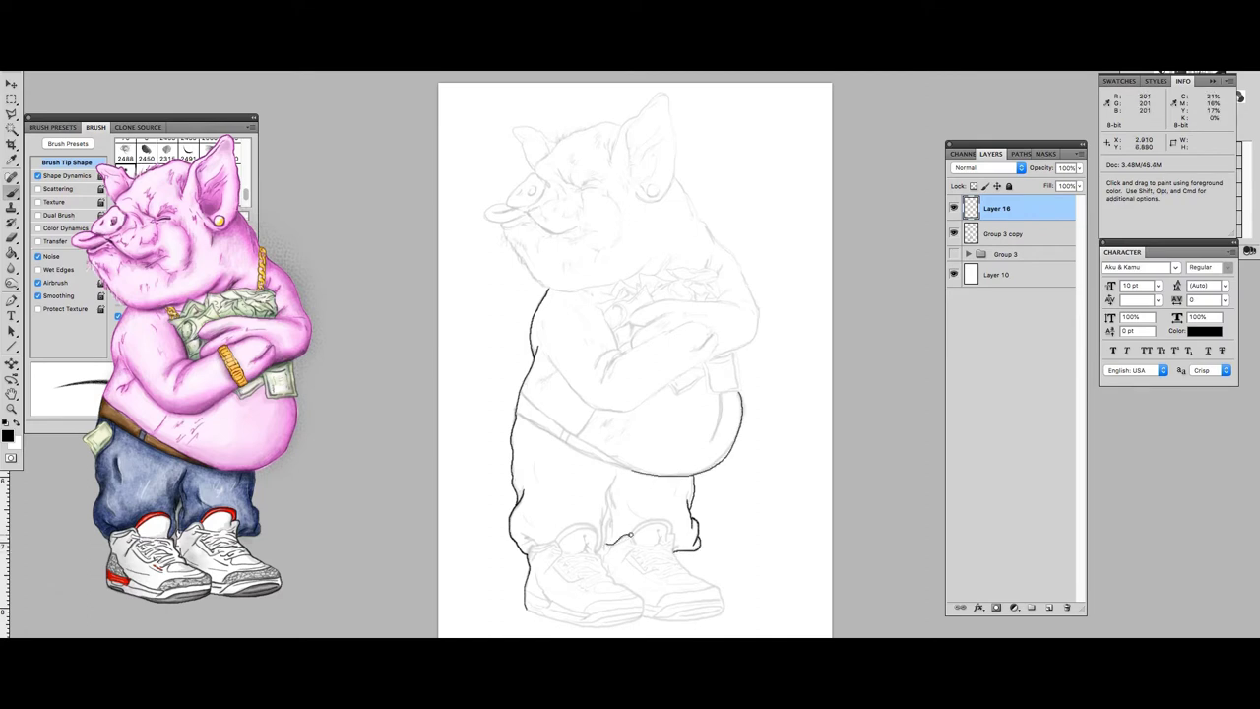
pyautogui.moveTo(631, 534); pyautogui.dragTo(668, 520)
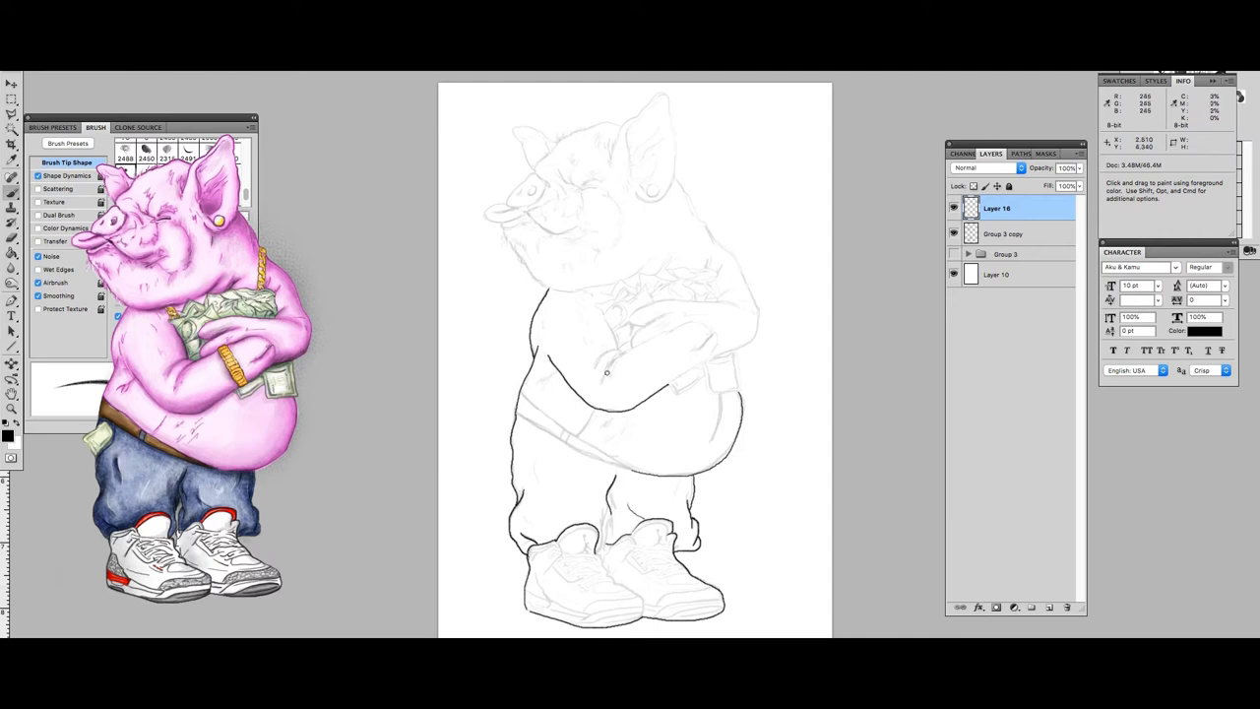
pyautogui.hotkey('ctrl', '+')
pyautogui.moveTo(819, 273); pyautogui.dragTo(763, 175)
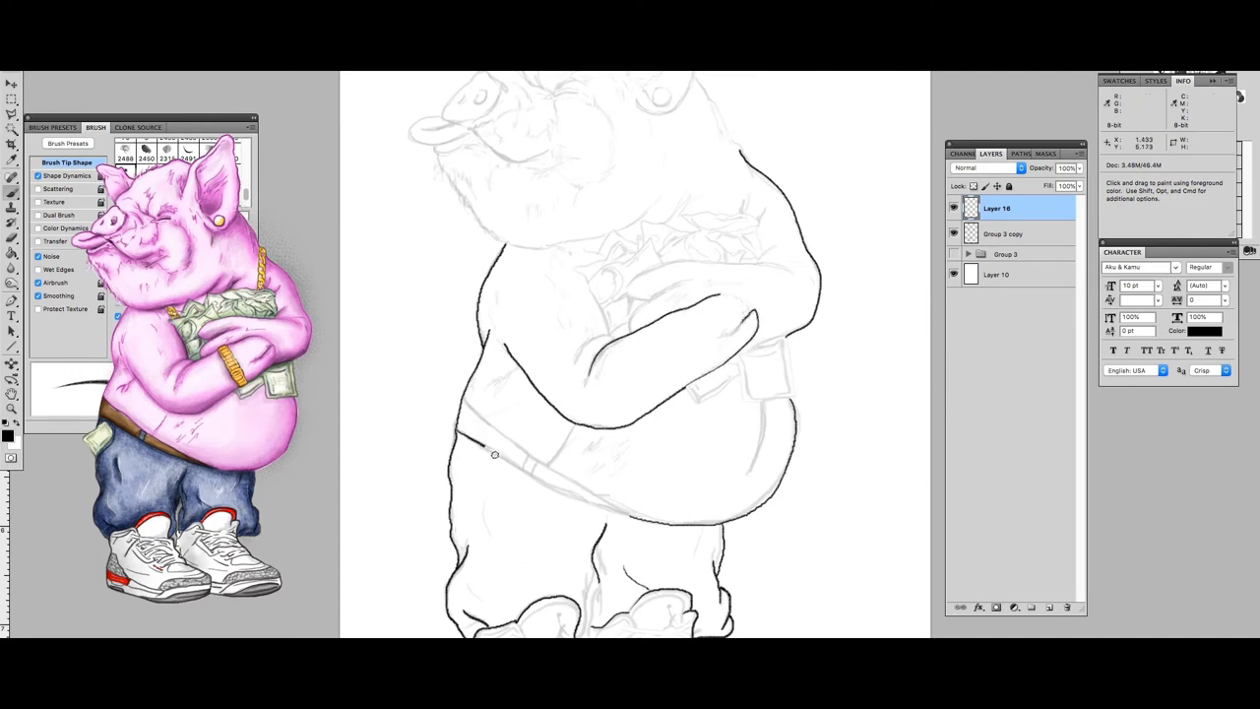
# Zoom out to view the whole pig figure.
pyautogui.hotkey('ctrl', '-')
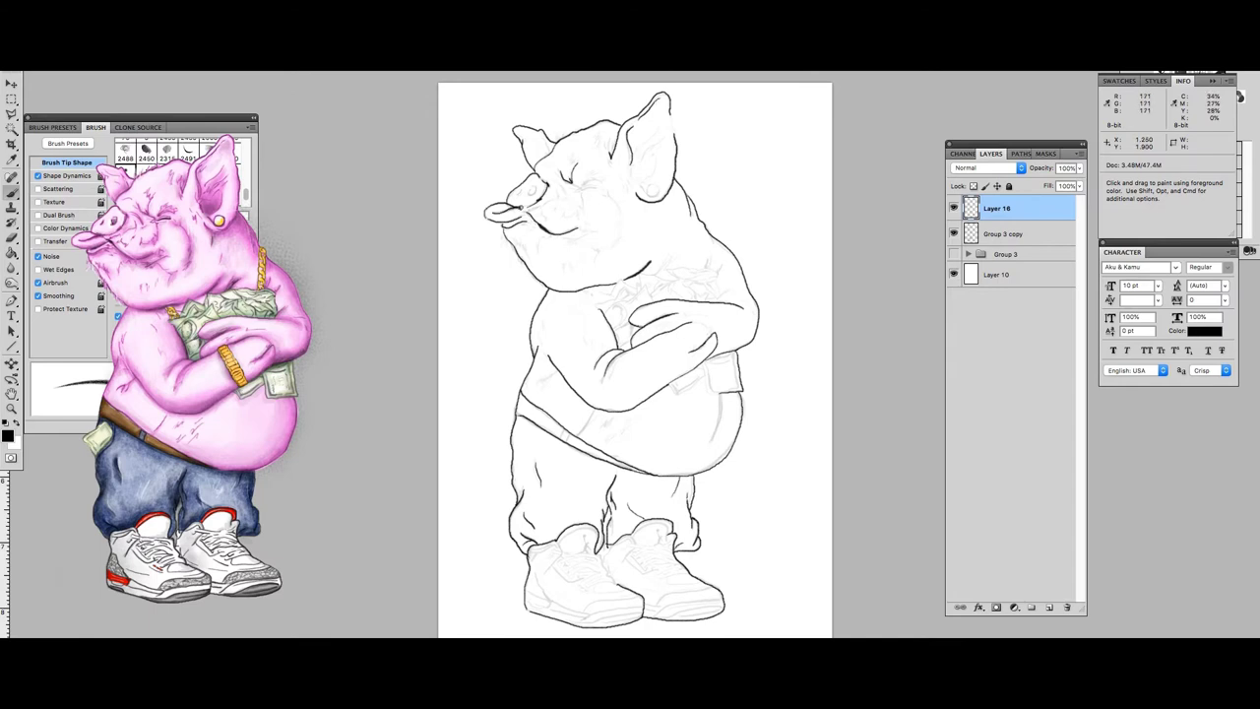
# Ink the earring, closed eye, upper eyelid, nose and nostril, mouth curve and inner-ear line.
pyautogui.hotkey('ctrl', '+')
pyautogui.hotkey('ctrl', '+')
pyautogui.scroll(5, 538, 362)
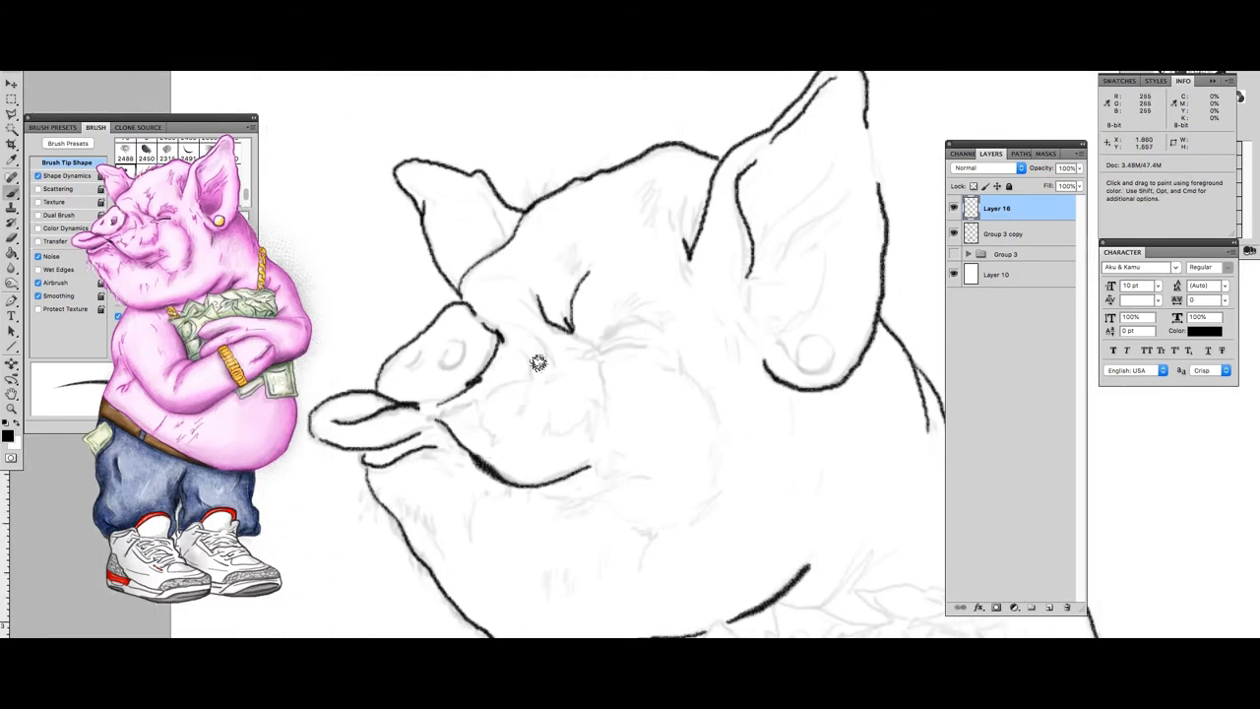
pyautogui.moveTo(775, 340)
pyautogui.mouseDown()
pyautogui.moveTo(832, 358)
pyautogui.moveTo(801, 347)
pyautogui.mouseUp()
pyautogui.moveTo(646, 346)
pyautogui.mouseDown()
pyautogui.moveTo(606, 336)
pyautogui.moveTo(661, 328)
pyautogui.mouseUp()
pyautogui.moveTo(444, 350); pyautogui.dragTo(459, 356)
pyautogui.moveTo(471, 311); pyautogui.dragTo(407, 371)
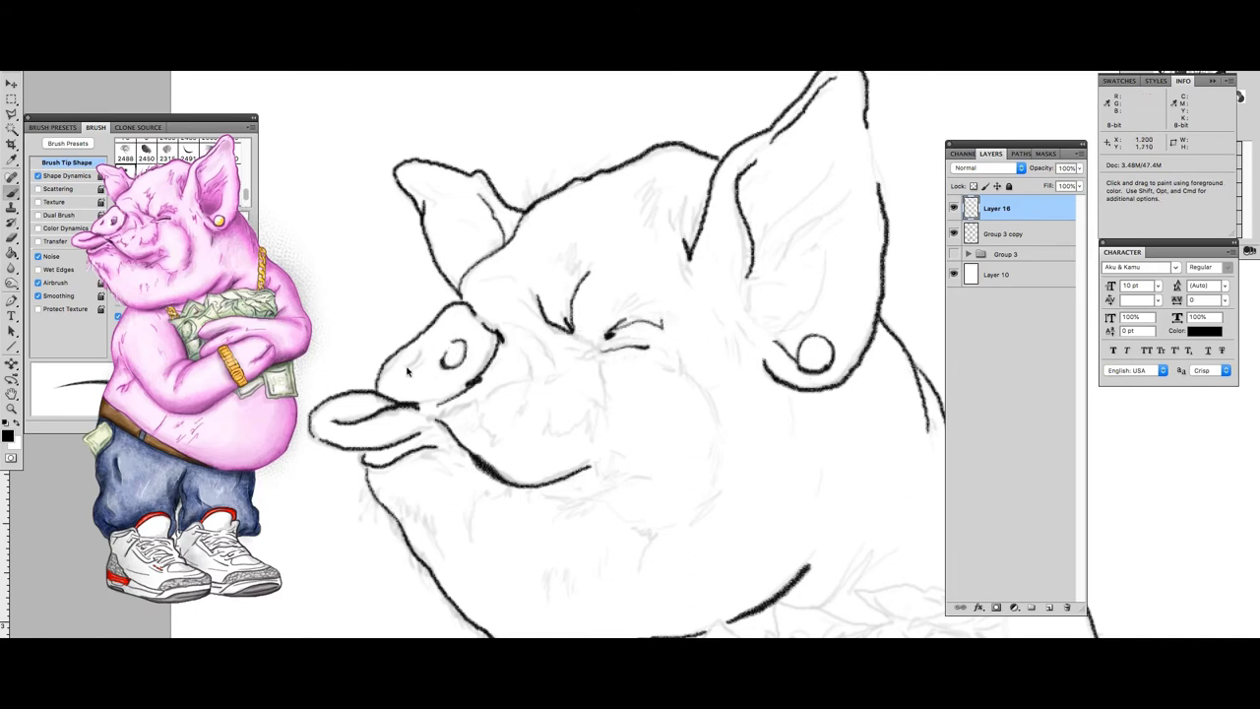
pyautogui.moveTo(482, 394); pyautogui.dragTo(533, 368)
pyautogui.moveTo(767, 234)
pyautogui.mouseDown()
pyautogui.moveTo(821, 178)
pyautogui.moveTo(843, 201)
pyautogui.mouseUp()
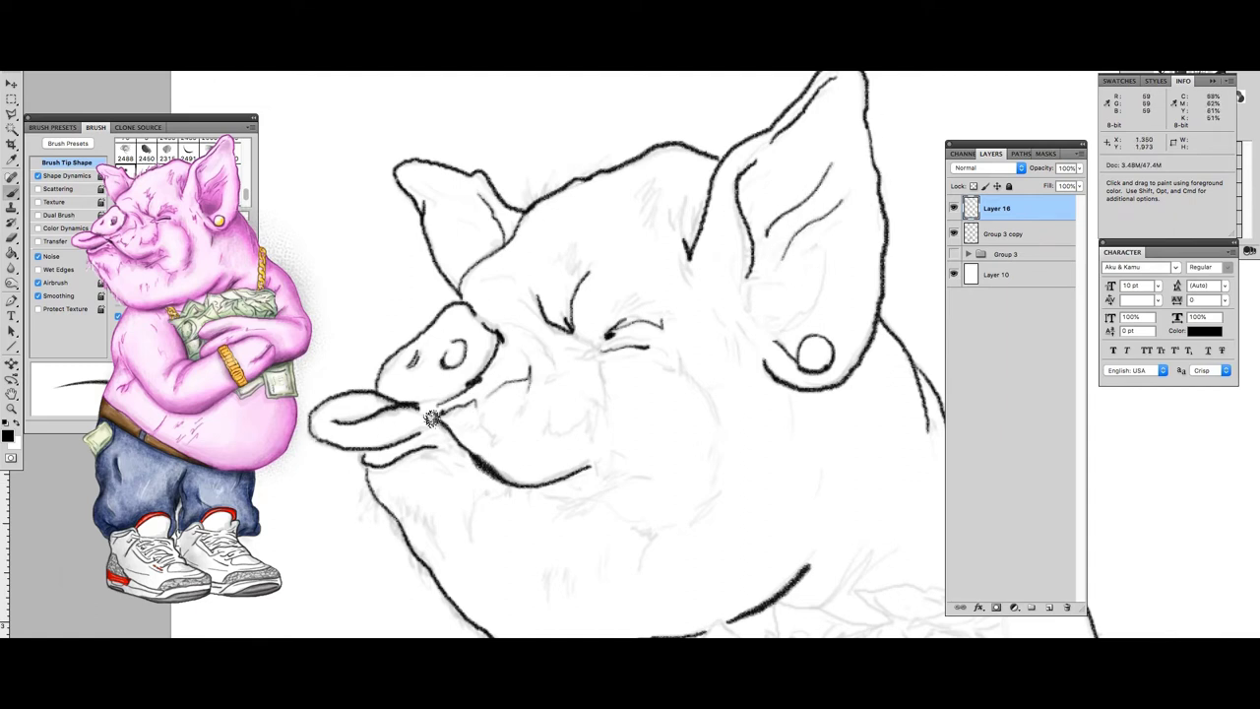
pyautogui.hotkey('ctrl', '-')
pyautogui.hotkey('ctrl', '-')
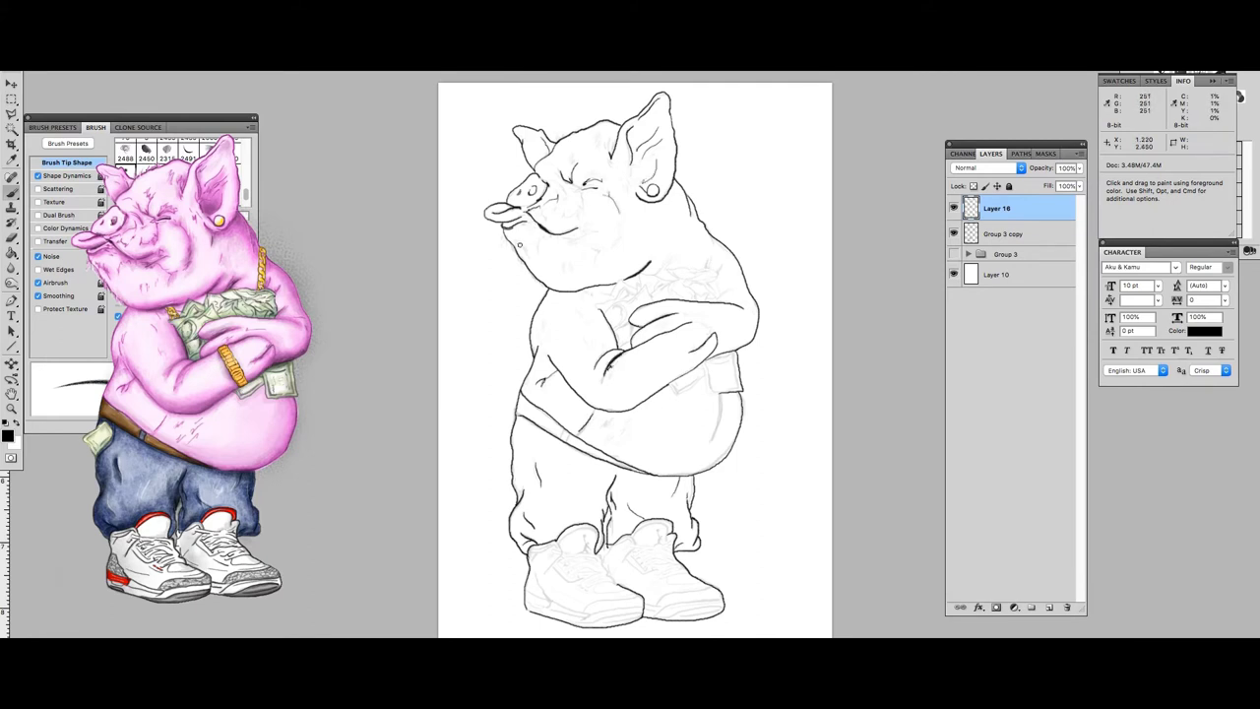
# Ink a short chest line and the upper arm and forearm contours.
pyautogui.moveTo(613, 291); pyautogui.dragTo(637, 287)
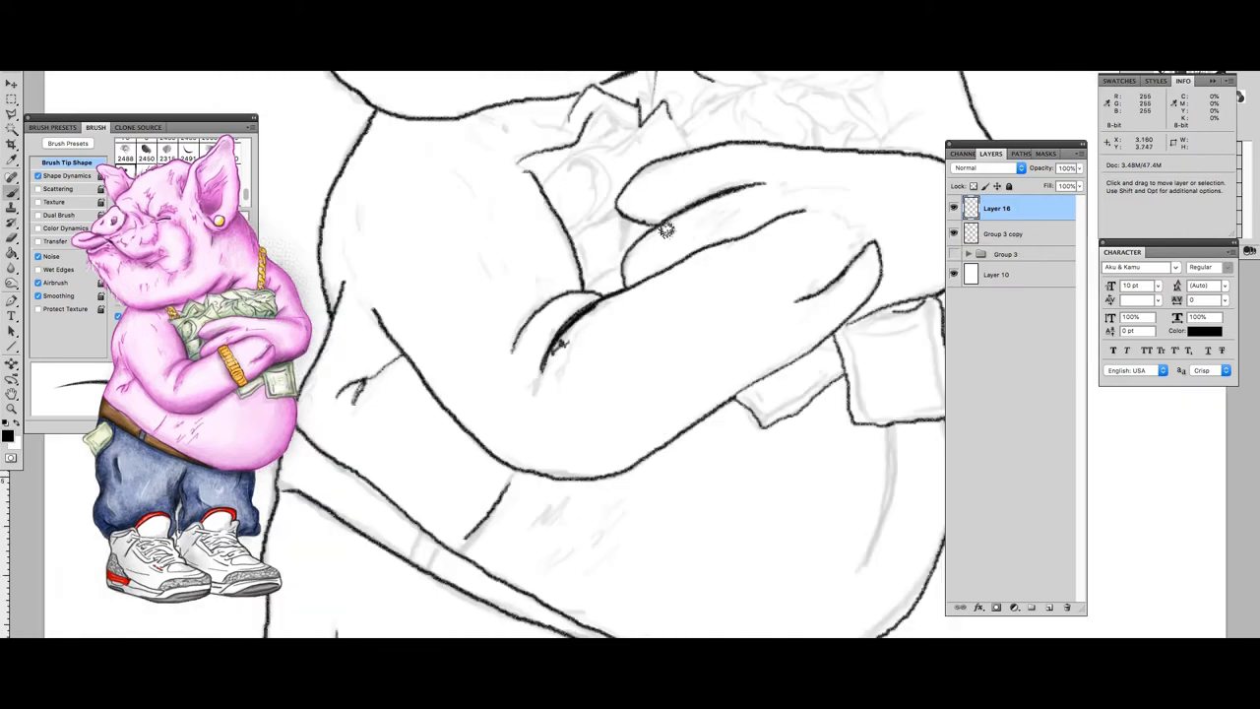
pyautogui.press('super+equal')
pyautogui.press('super+equal')
pyautogui.moveTo(482, 209); pyautogui.dragTo(492, 193)
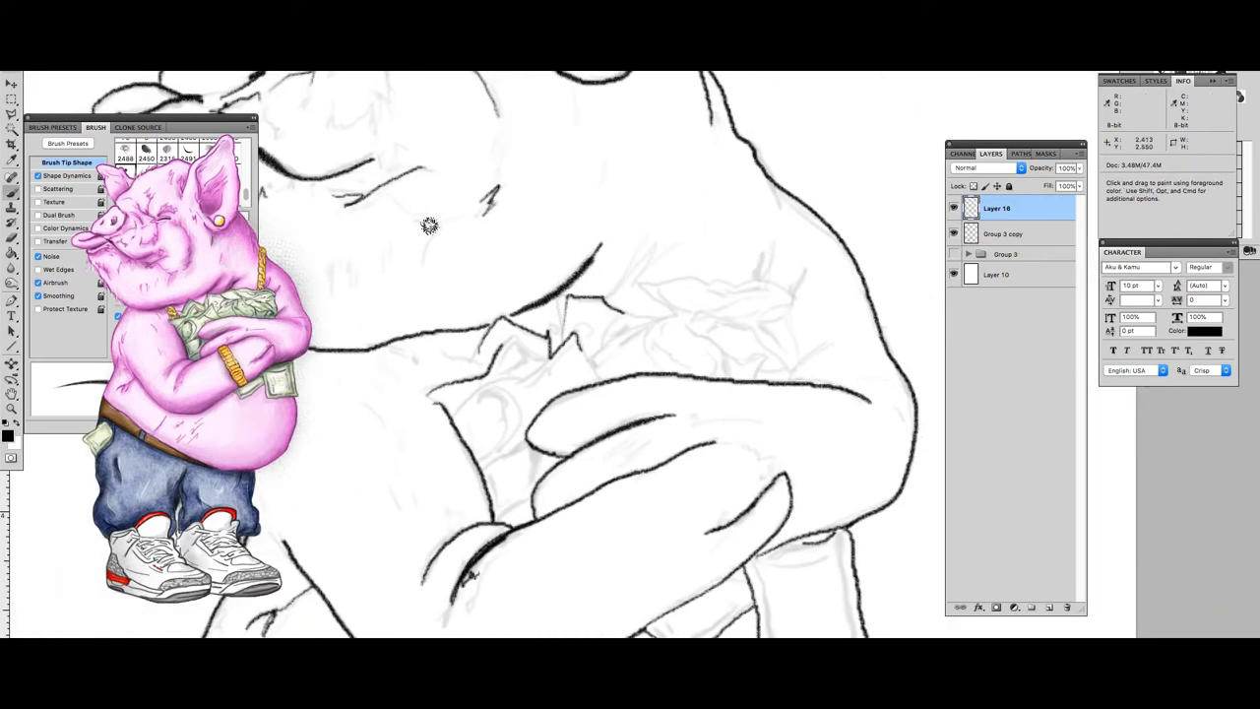
pyautogui.moveTo(640, 284); pyautogui.dragTo(792, 289)
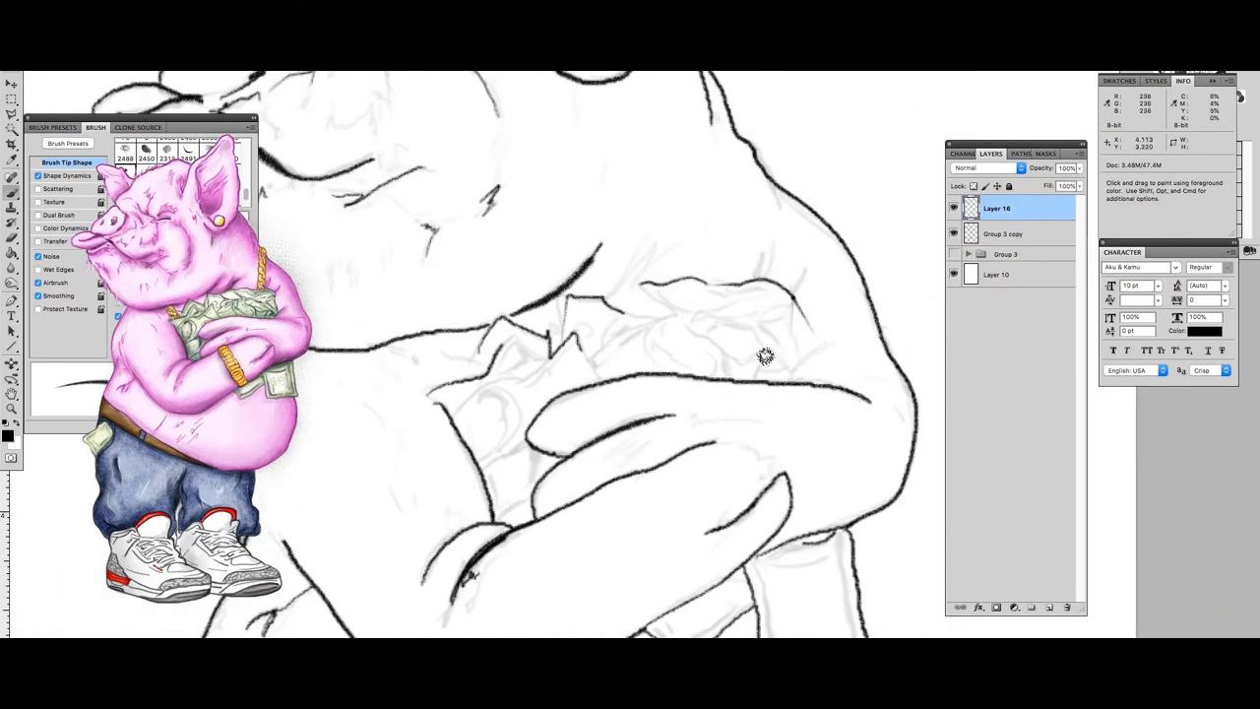
pyautogui.moveTo(782, 366); pyautogui.dragTo(837, 336)
# Add collar, upper-chest, shirt-fold, sleeve-cuff, shoulder and forearm detail lines.
pyautogui.moveTo(456, 411); pyautogui.dragTo(547, 356)
pyautogui.moveTo(447, 366)
pyautogui.mouseDown()
pyautogui.moveTo(546, 354)
pyautogui.moveTo(658, 311)
pyautogui.moveTo(687, 317)
pyautogui.mouseUp()
pyautogui.moveTo(758, 569)
pyautogui.mouseDown()
pyautogui.moveTo(836, 540)
pyautogui.moveTo(850, 635)
pyautogui.mouseUp()
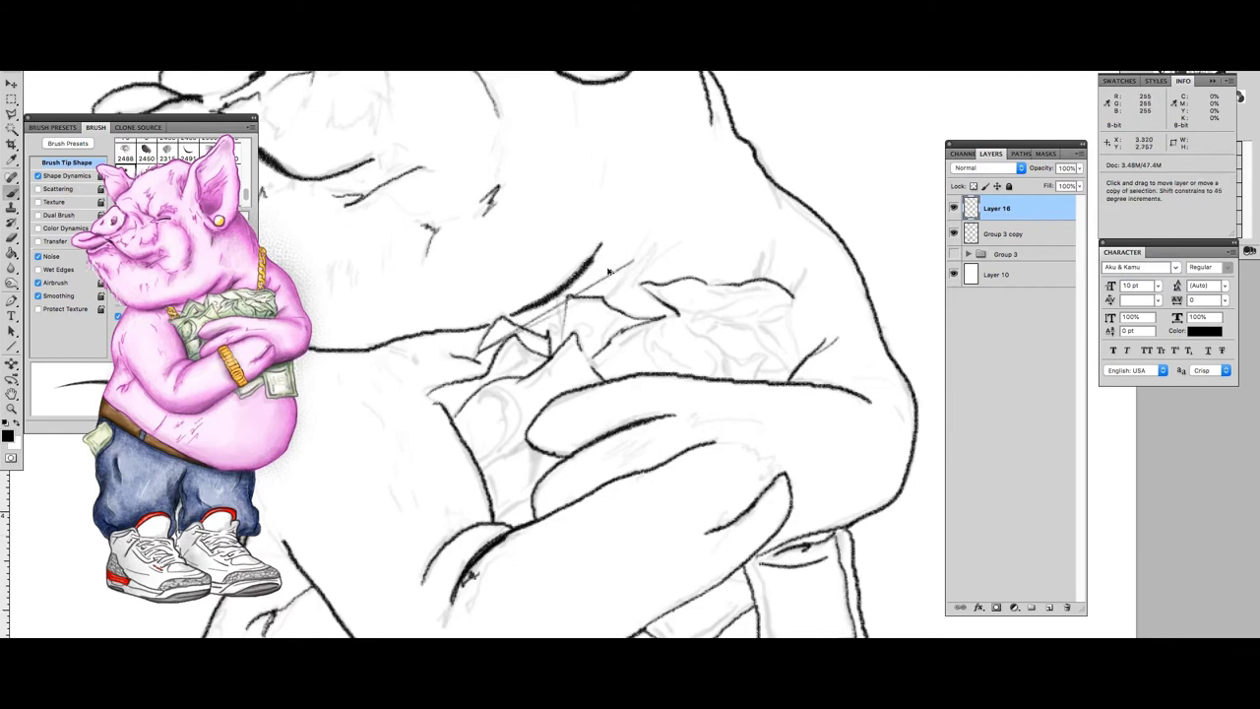
pyautogui.moveTo(620, 275); pyautogui.dragTo(664, 247)
pyautogui.moveTo(760, 240); pyautogui.dragTo(769, 272)
pyautogui.moveTo(795, 288); pyautogui.dragTo(807, 266)
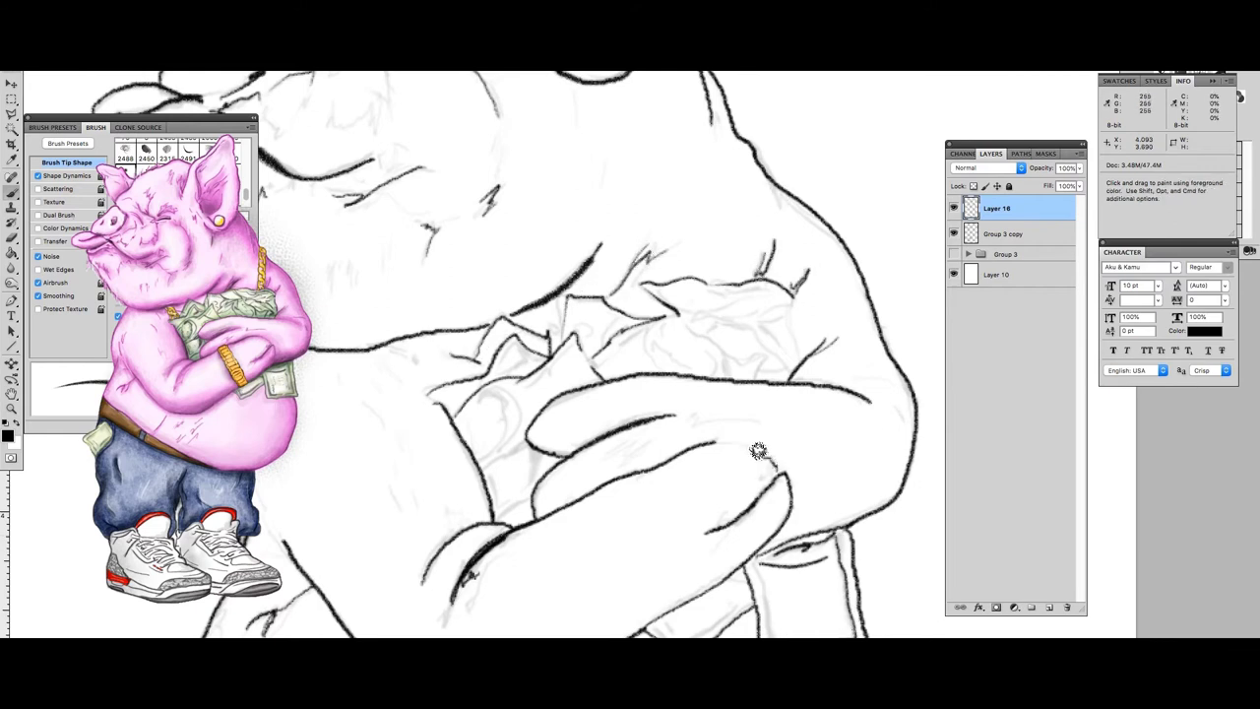
pyautogui.moveTo(736, 458); pyautogui.dragTo(773, 445)
pyautogui.moveTo(694, 421); pyautogui.dragTo(757, 417)
pyautogui.hotkey('ctrl', '0')
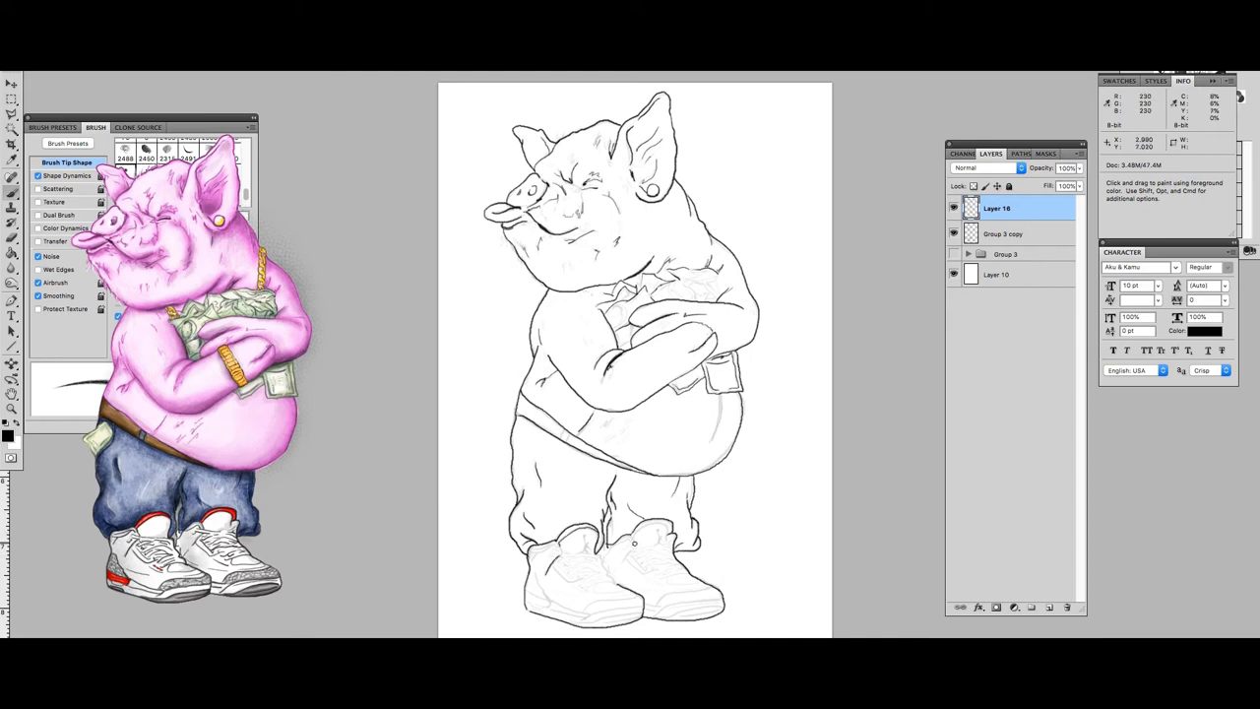
# Re-ink the tops of both sneakers and the inner shoe curve in darker lines.
pyautogui.hotkey('ctrl', '+')
pyautogui.hotkey('ctrl', '+')
pyautogui.scroll(-5, 664, 590)
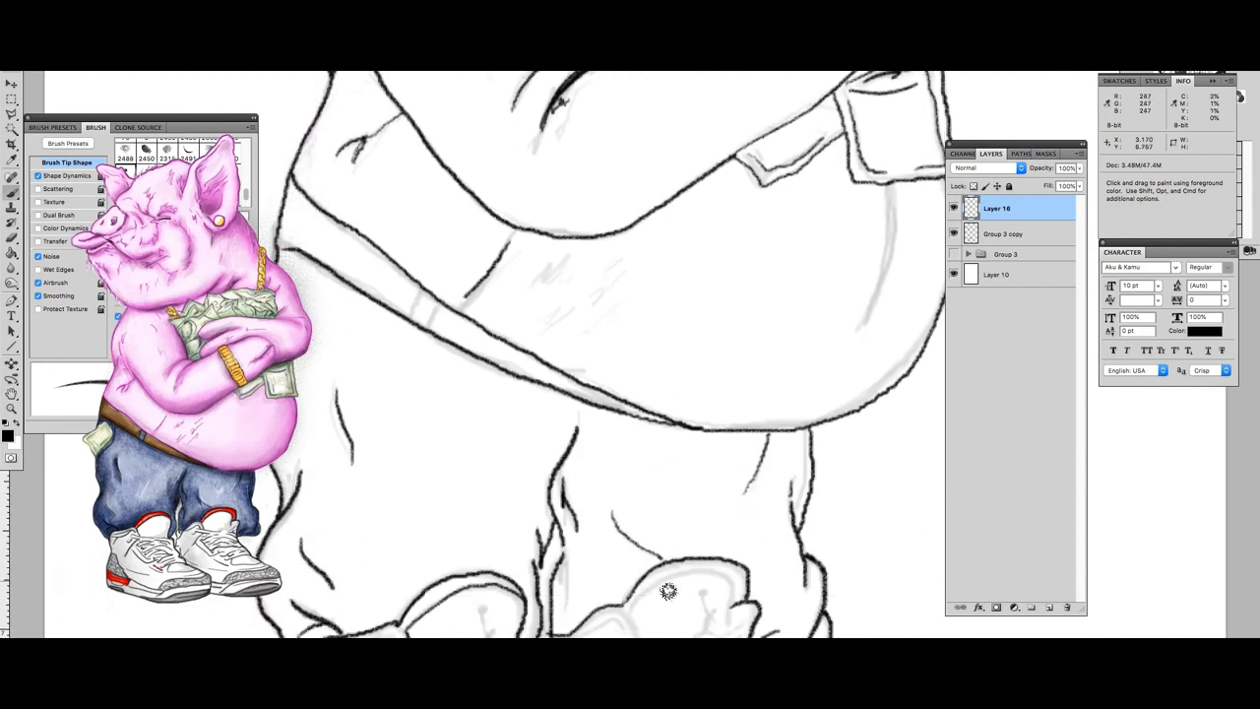
pyautogui.scroll(-5, 719, 492)
pyautogui.moveTo(687, 443); pyautogui.dragTo(733, 497)
pyautogui.moveTo(638, 477); pyautogui.dragTo(629, 497)
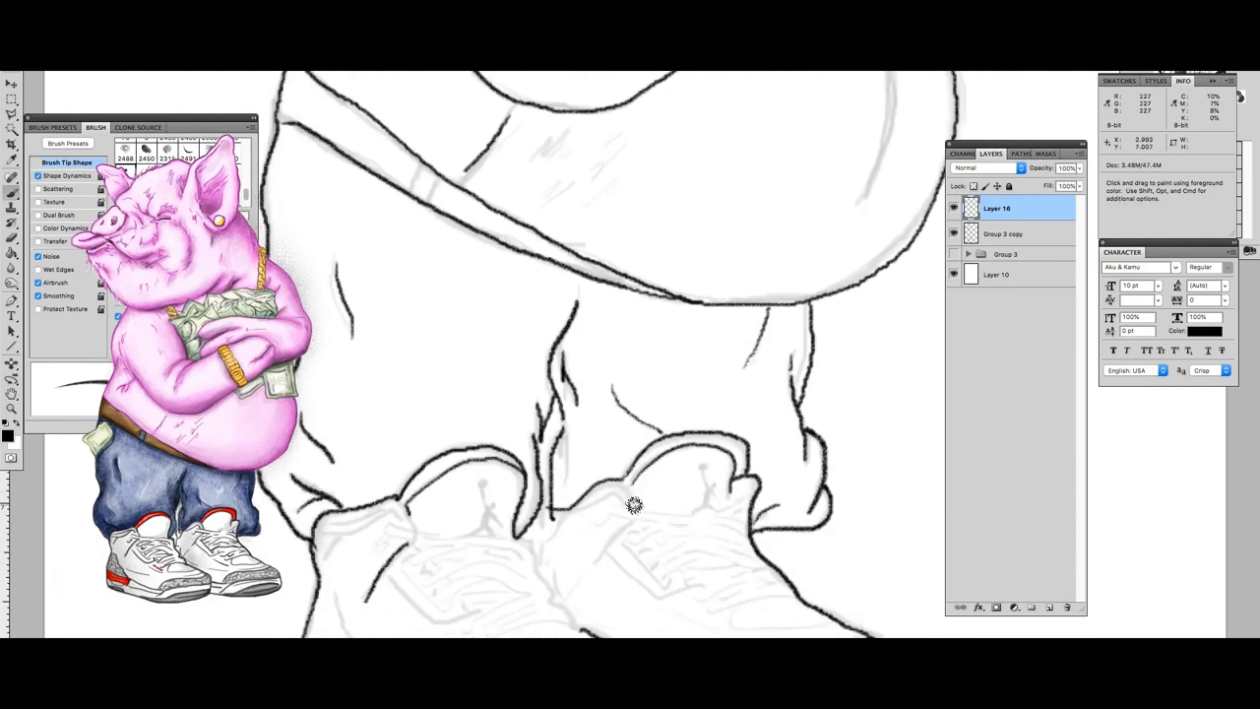
pyautogui.moveTo(325, 536); pyautogui.dragTo(393, 509)
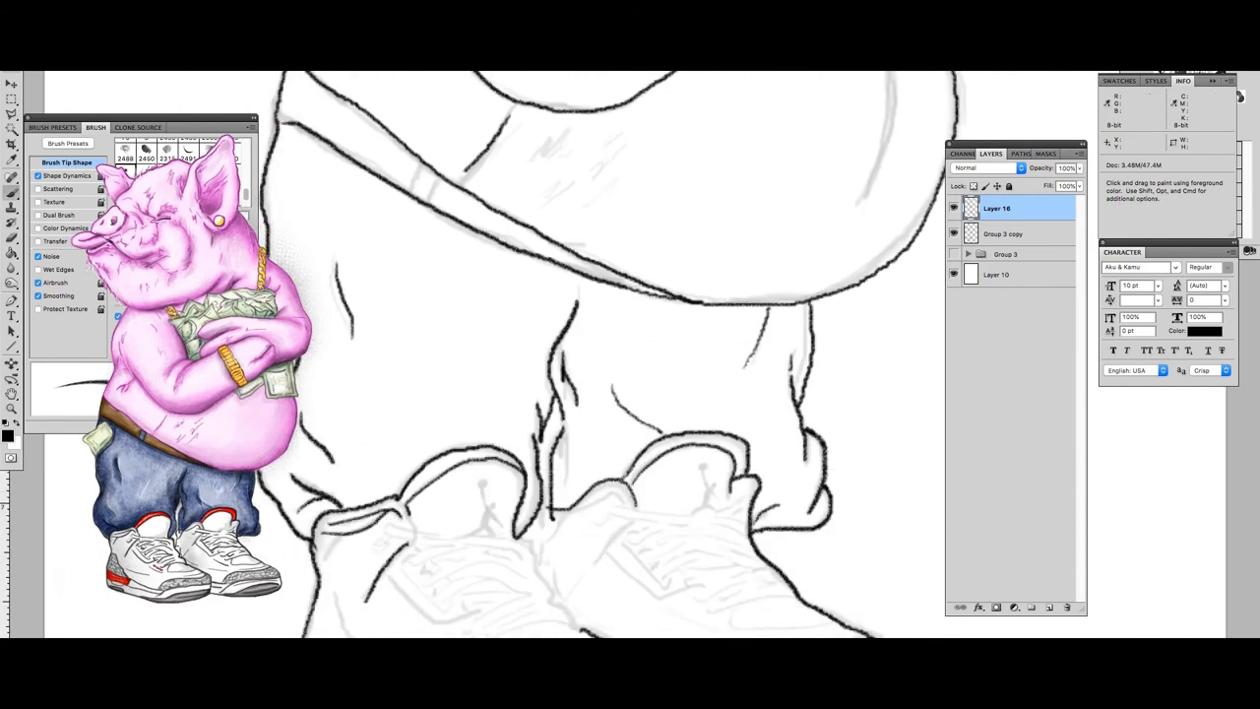
# Ink the sole lines across the right and left sneakers.
pyautogui.scroll(-3, 531, 264)
pyautogui.moveTo(734, 517)
pyautogui.mouseDown()
pyautogui.moveTo(758, 492)
pyautogui.moveTo(896, 464)
pyautogui.mouseUp()
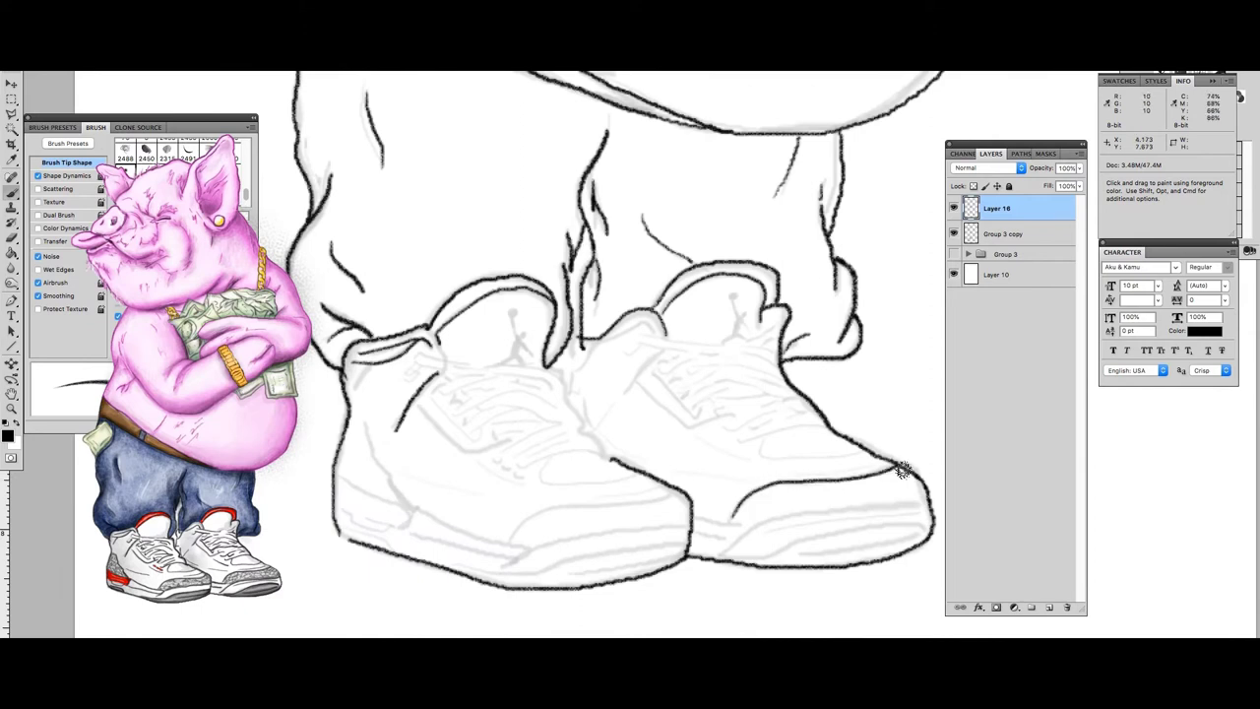
pyautogui.moveTo(514, 537)
pyautogui.mouseDown()
pyautogui.moveTo(560, 506)
pyautogui.moveTo(679, 498)
pyautogui.mouseUp()
pyautogui.moveTo(719, 557); pyautogui.dragTo(902, 499)
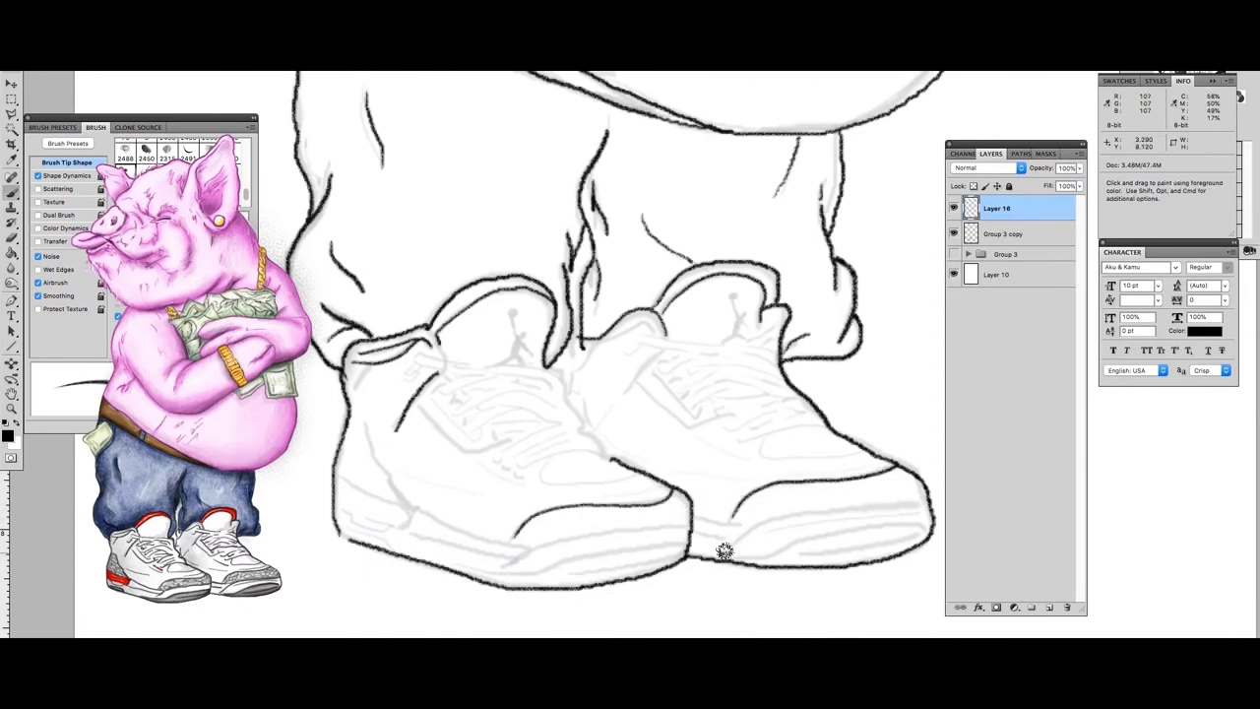
pyautogui.moveTo(334, 472); pyautogui.dragTo(500, 542)
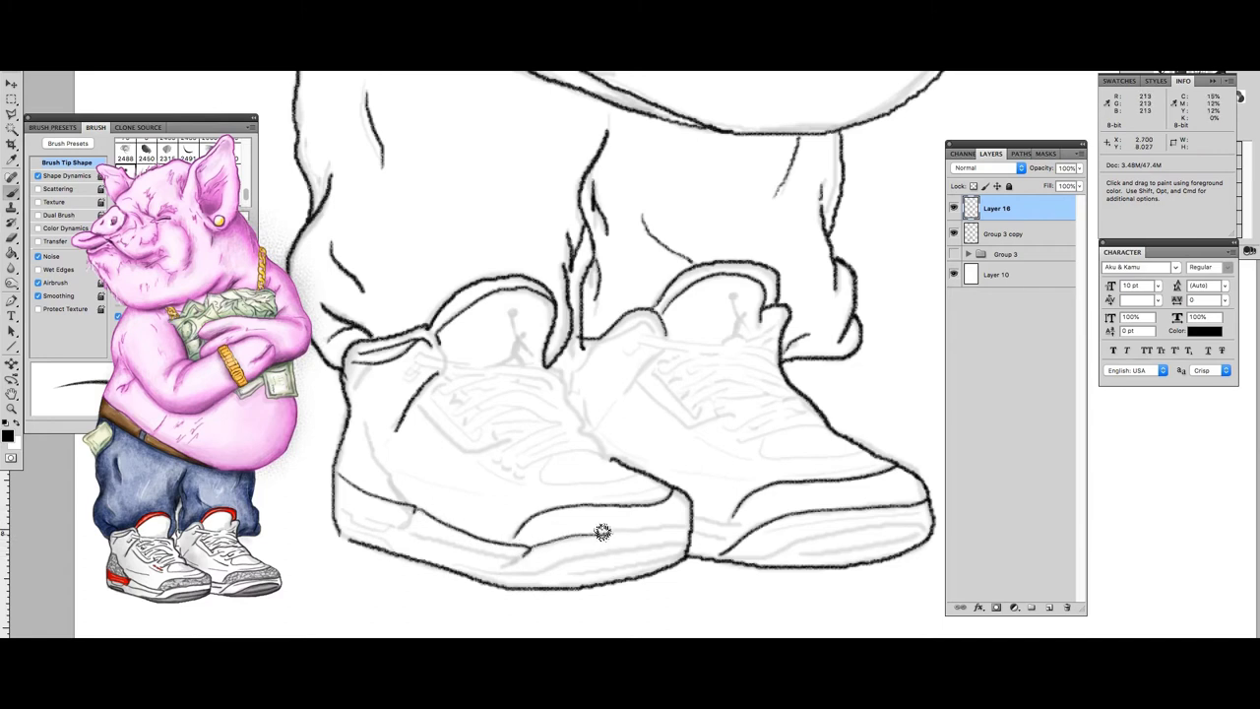
# Darken the left shoe's sole and upper curve, and add toe-cap lines on both shoes.
pyautogui.press('v')
pyautogui.press('b')
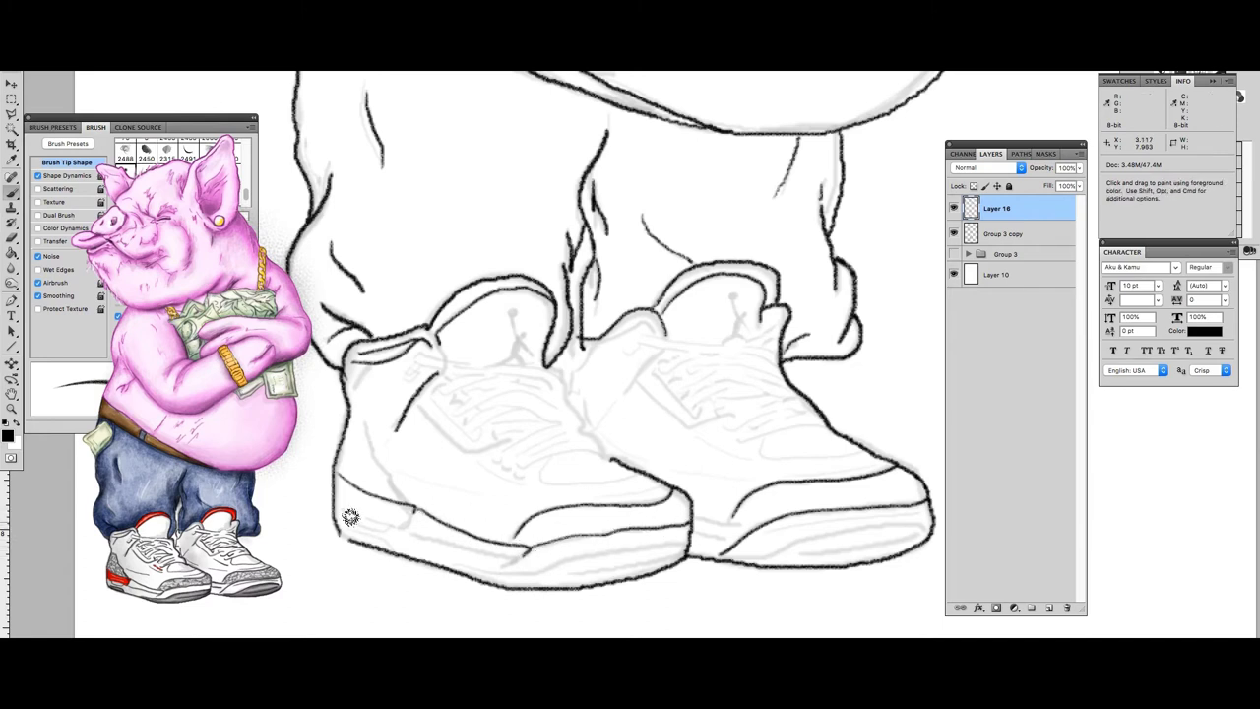
pyautogui.moveTo(346, 515)
pyautogui.mouseDown()
pyautogui.moveTo(509, 556)
pyautogui.moveTo(492, 571)
pyautogui.moveTo(679, 540)
pyautogui.mouseUp()
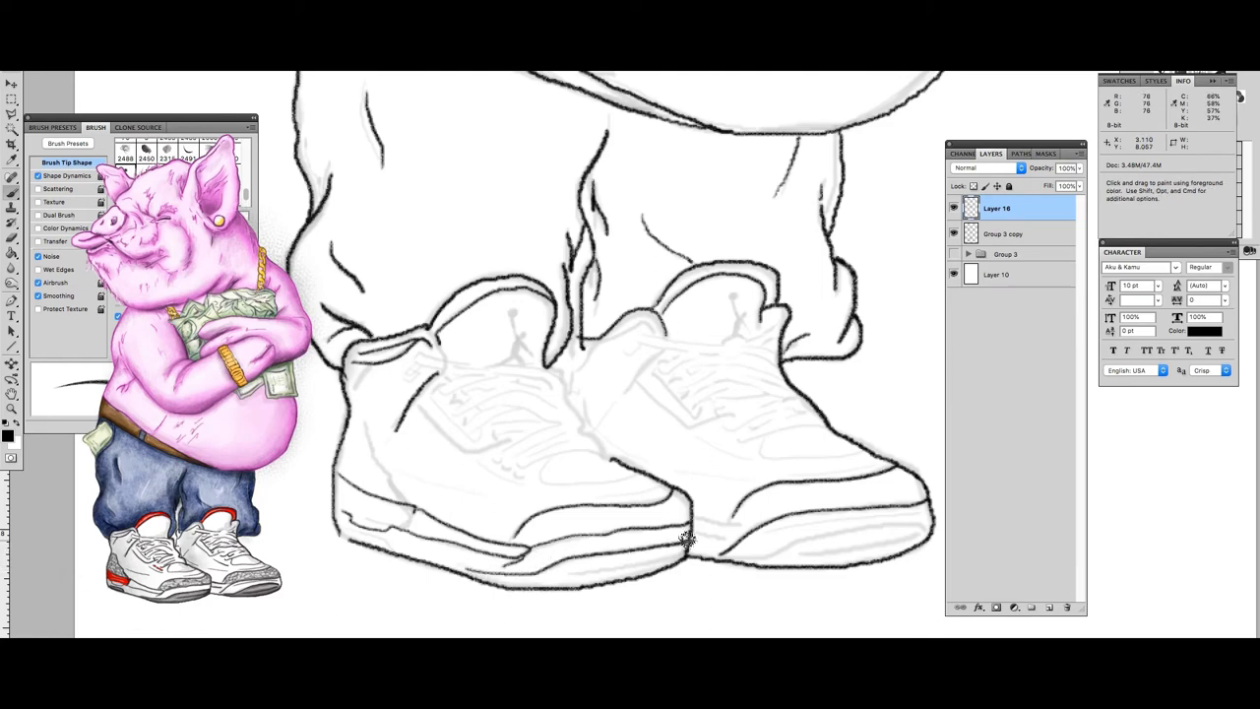
pyautogui.moveTo(576, 579); pyautogui.dragTo(697, 549)
pyautogui.moveTo(417, 416); pyautogui.dragTo(500, 430)
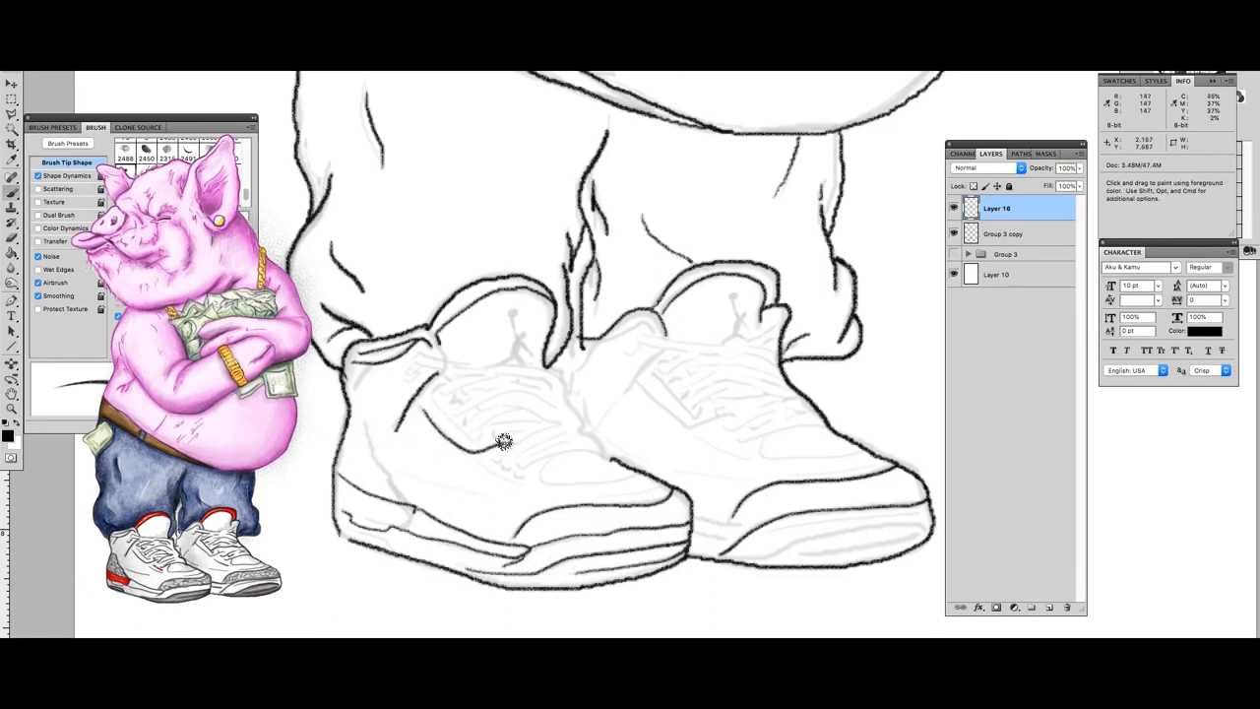
pyautogui.moveTo(552, 489)
pyautogui.mouseDown()
pyautogui.moveTo(788, 435)
pyautogui.moveTo(776, 449)
pyautogui.moveTo(863, 448)
pyautogui.mouseUp()
# Redraw the right shoe's midsole line, removing stray strokes and the lace-panel lines.
pyautogui.hotkey('ctrl', 'z')
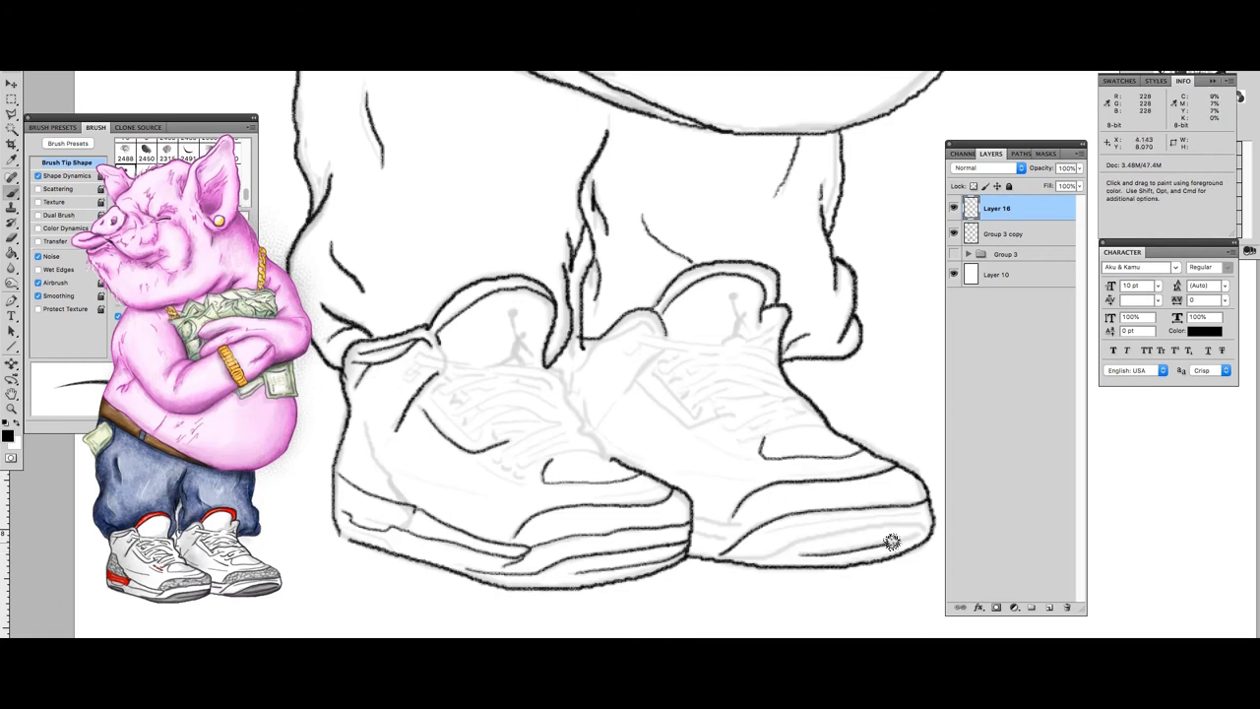
pyautogui.moveTo(733, 552); pyautogui.dragTo(884, 523)
pyautogui.hotkey('ctrl', 'z')
pyautogui.moveTo(766, 527); pyautogui.dragTo(922, 513)
pyautogui.moveTo(655, 356)
pyautogui.mouseDown()
pyautogui.moveTo(672, 413)
pyautogui.moveTo(738, 413)
pyautogui.moveTo(602, 340)
pyautogui.moveTo(760, 328)
pyautogui.mouseUp()
pyautogui.hotkey('ctrl', 'z')
pyautogui.hotkey('ctrl', 'alt', 'z')
pyautogui.hotkey('ctrl', 'alt', 'z')
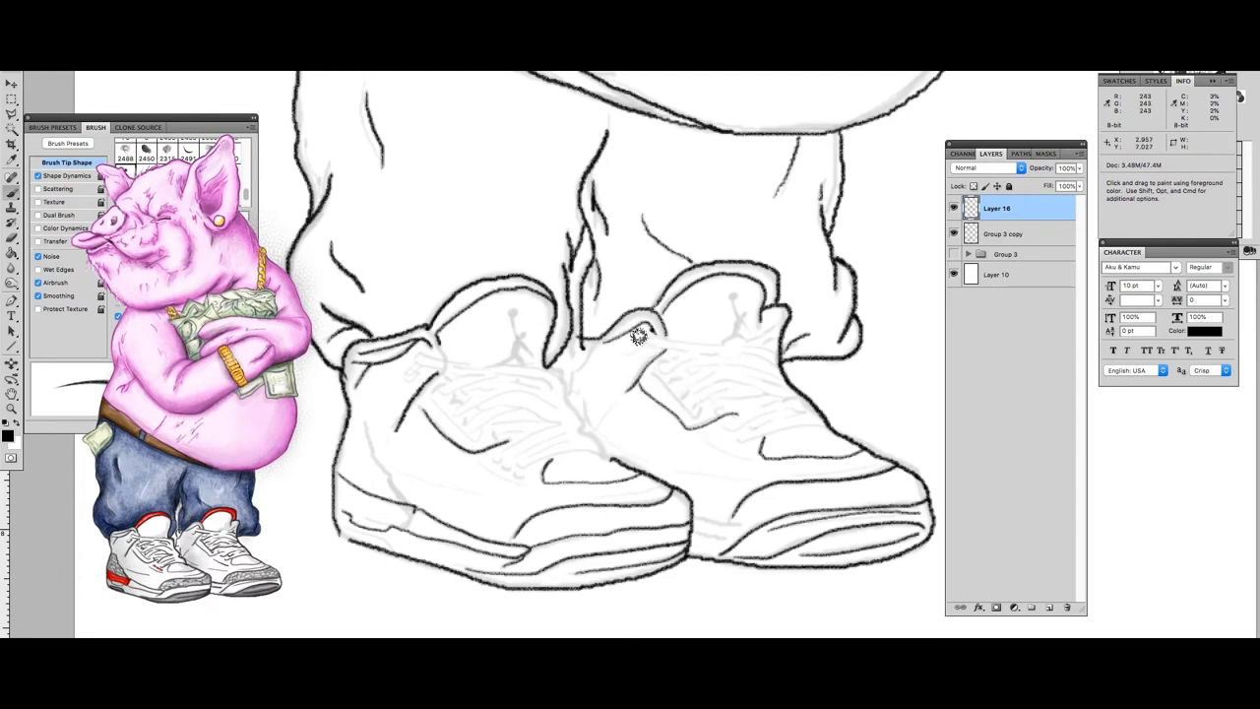
pyautogui.hotkey('ctrl', '0')
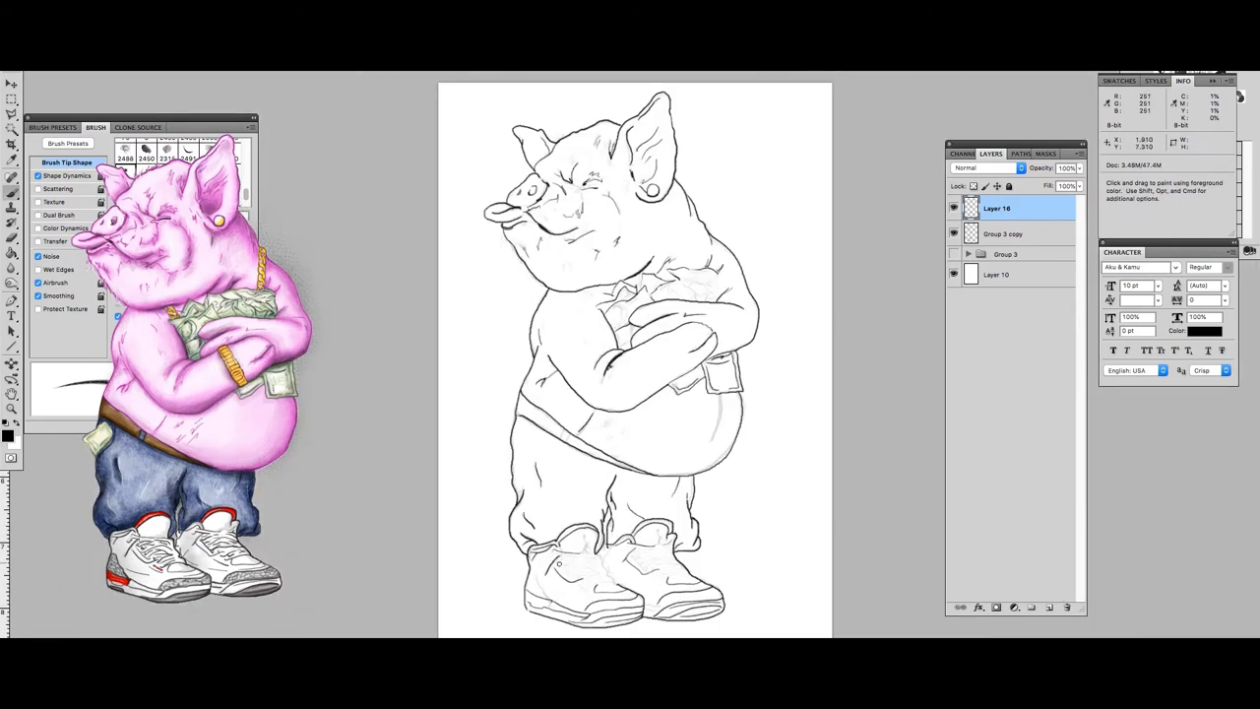
# Return to Layer 16 and add short hatching strokes on the belly.
pyautogui.click(1014, 233)
pyautogui.click(1014, 209)
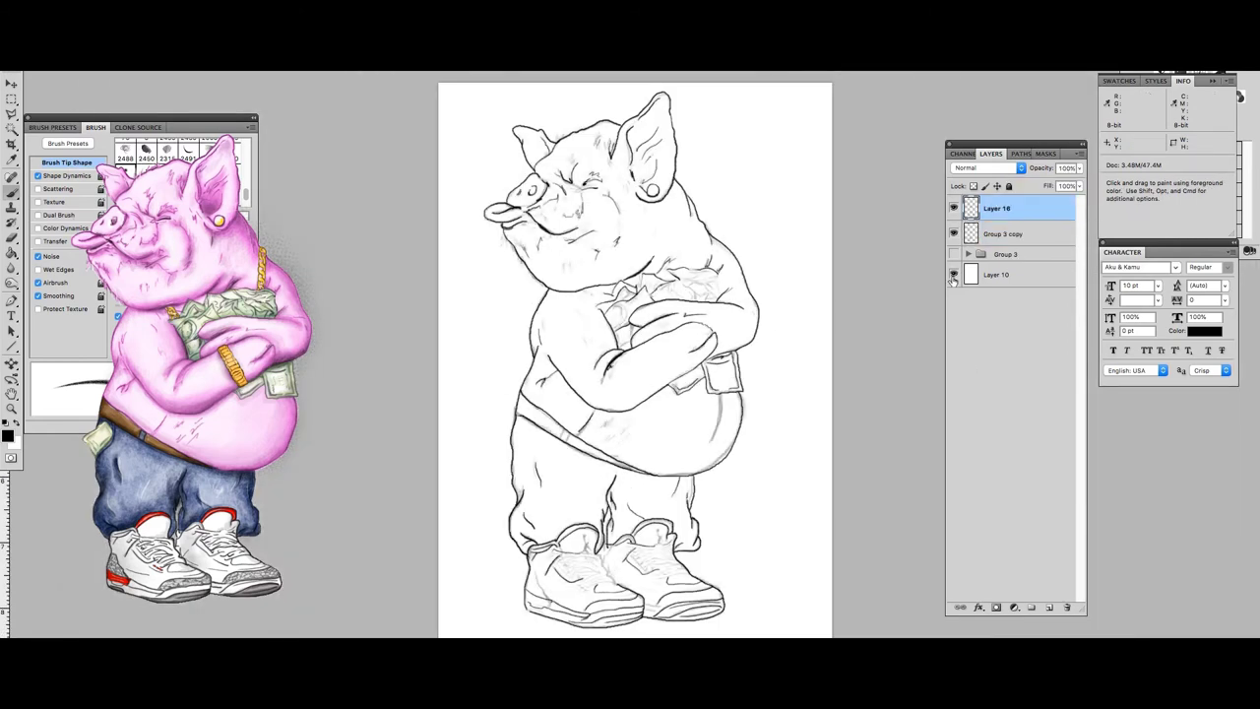
pyautogui.hotkey('ctrl', '+')
pyautogui.moveTo(588, 455); pyautogui.dragTo(636, 433)
pyautogui.moveTo(614, 462)
pyautogui.mouseDown()
pyautogui.moveTo(633, 449)
pyautogui.moveTo(624, 463)
pyautogui.mouseUp()
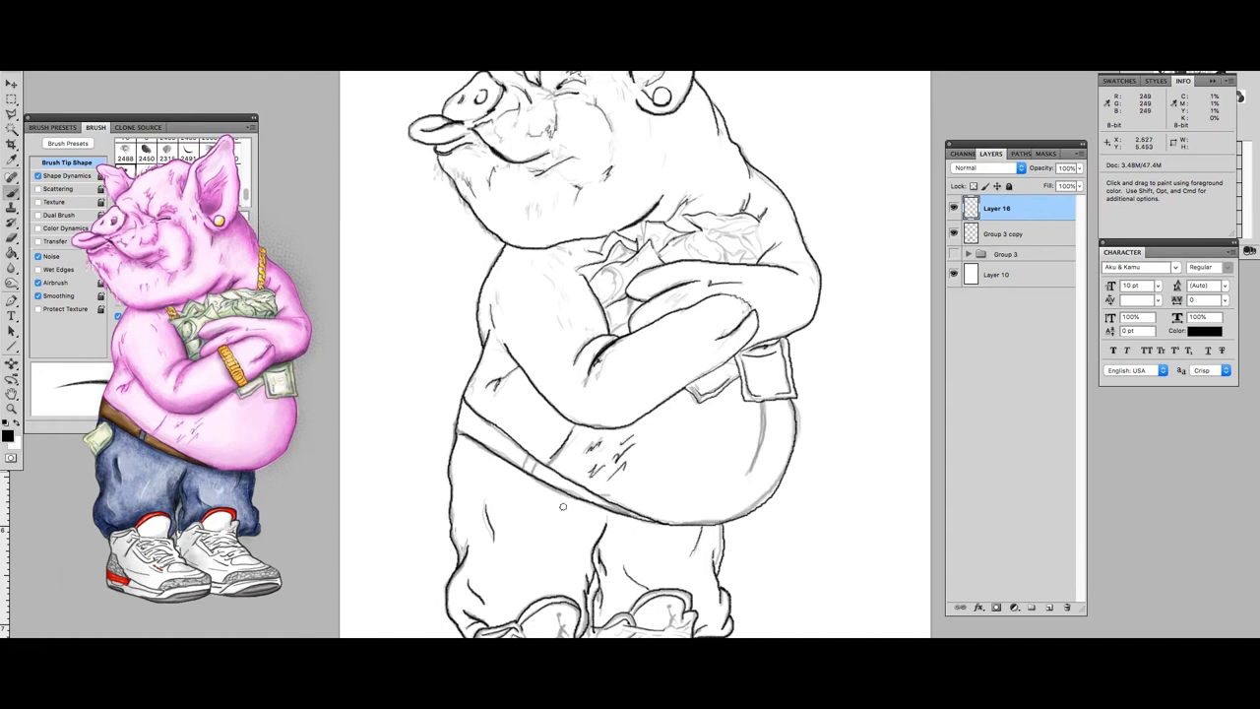
# Darken the left sneaker's heel, tongue and lace lines.
pyautogui.scroll(-3, 531, 527)
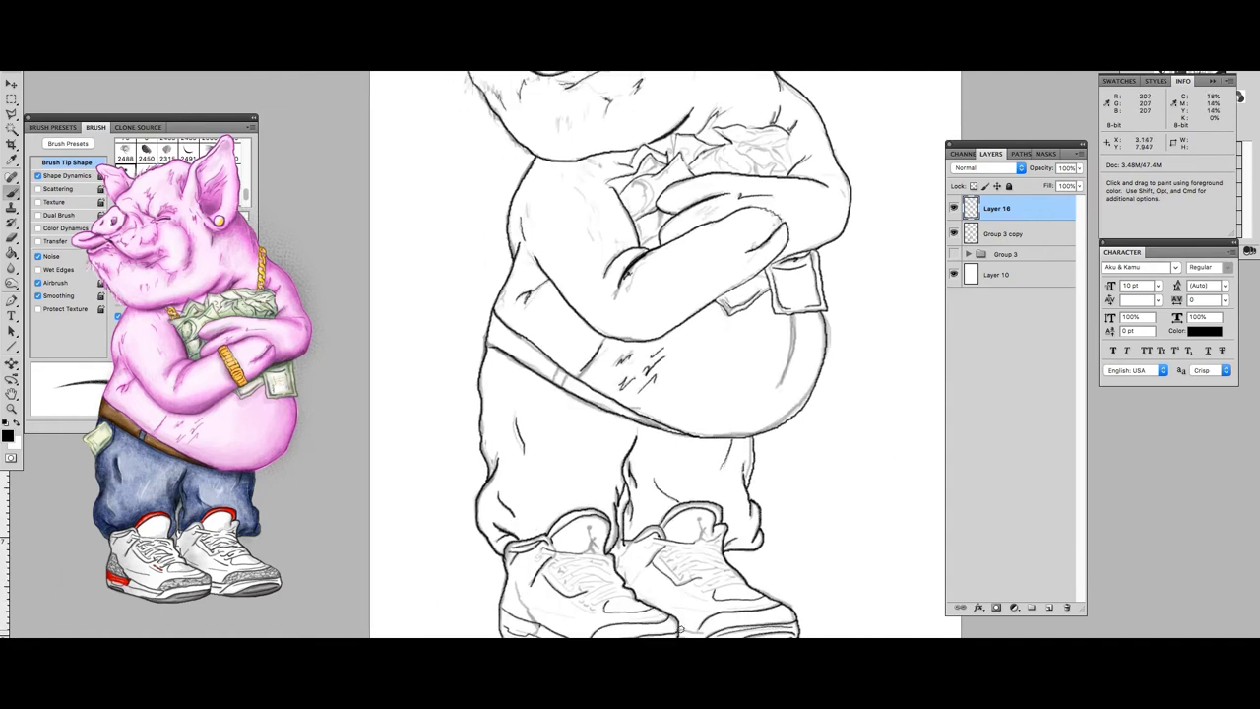
pyautogui.hotkey('ctrl', '+')
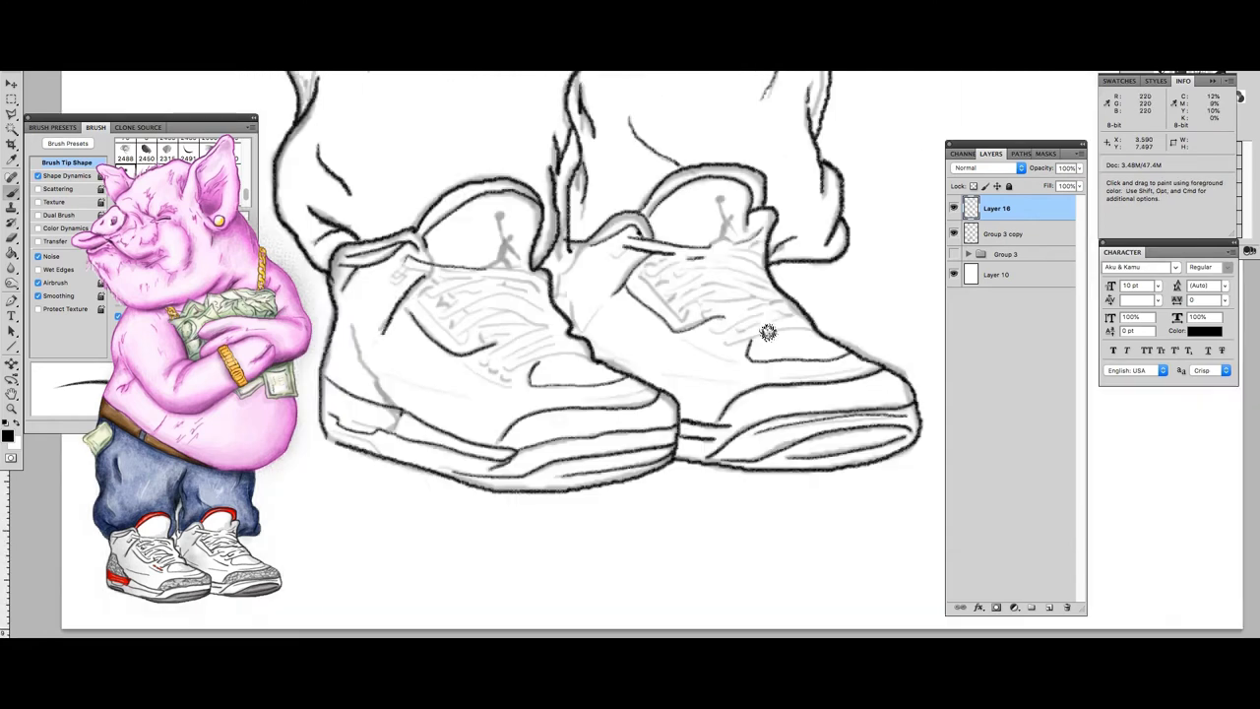
pyautogui.moveTo(349, 327); pyautogui.dragTo(396, 433)
pyautogui.moveTo(477, 277)
pyautogui.mouseDown()
pyautogui.moveTo(531, 283)
pyautogui.moveTo(537, 325)
pyautogui.moveTo(497, 362)
pyautogui.moveTo(540, 362)
pyautogui.mouseUp()
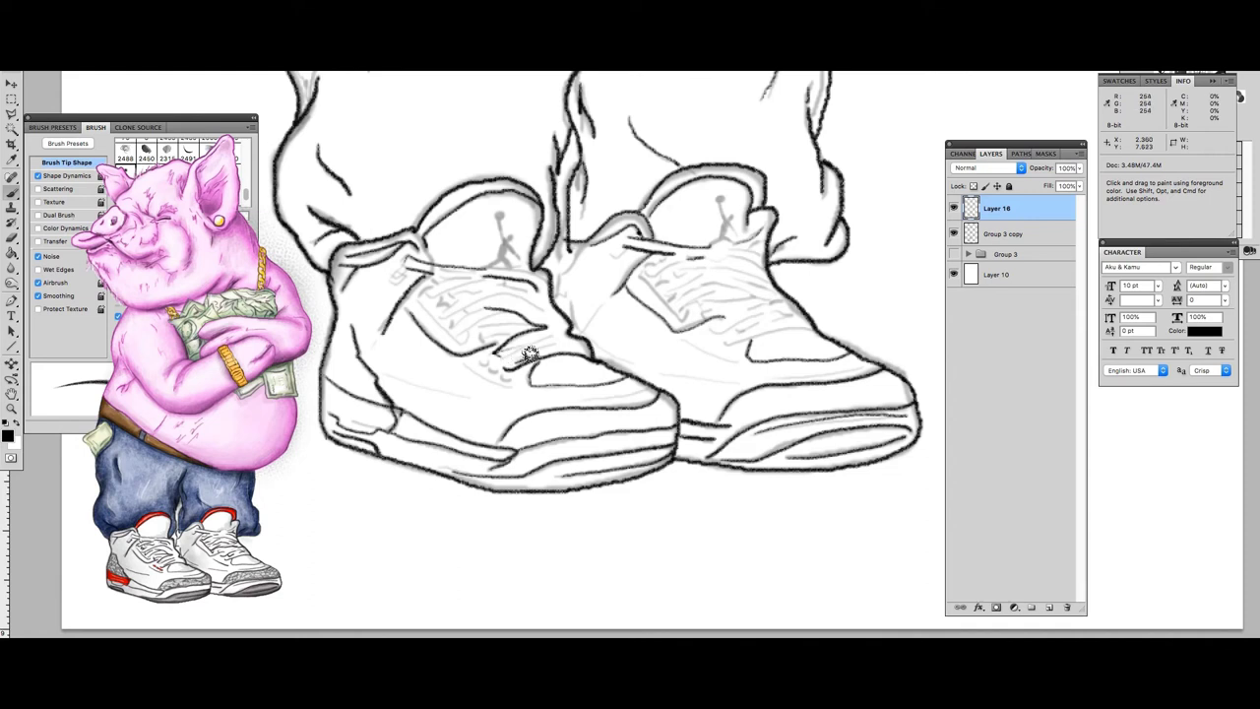
pyautogui.moveTo(476, 330)
pyautogui.mouseDown()
pyautogui.moveTo(553, 337)
pyautogui.moveTo(504, 338)
pyautogui.mouseUp()
pyautogui.moveTo(429, 311); pyautogui.dragTo(551, 323)
pyautogui.moveTo(440, 292)
pyautogui.mouseDown()
pyautogui.moveTo(522, 280)
pyautogui.moveTo(488, 287)
pyautogui.moveTo(475, 271)
pyautogui.mouseUp()
pyautogui.moveTo(392, 283); pyautogui.dragTo(412, 272)
# Add light midsole lines on the left shoe, then darken the right shoe's heel collar and laces.
pyautogui.moveTo(396, 374)
pyautogui.mouseDown()
pyautogui.moveTo(478, 397)
pyautogui.moveTo(637, 403)
pyautogui.mouseUp()
pyautogui.moveTo(537, 374); pyautogui.dragTo(644, 386)
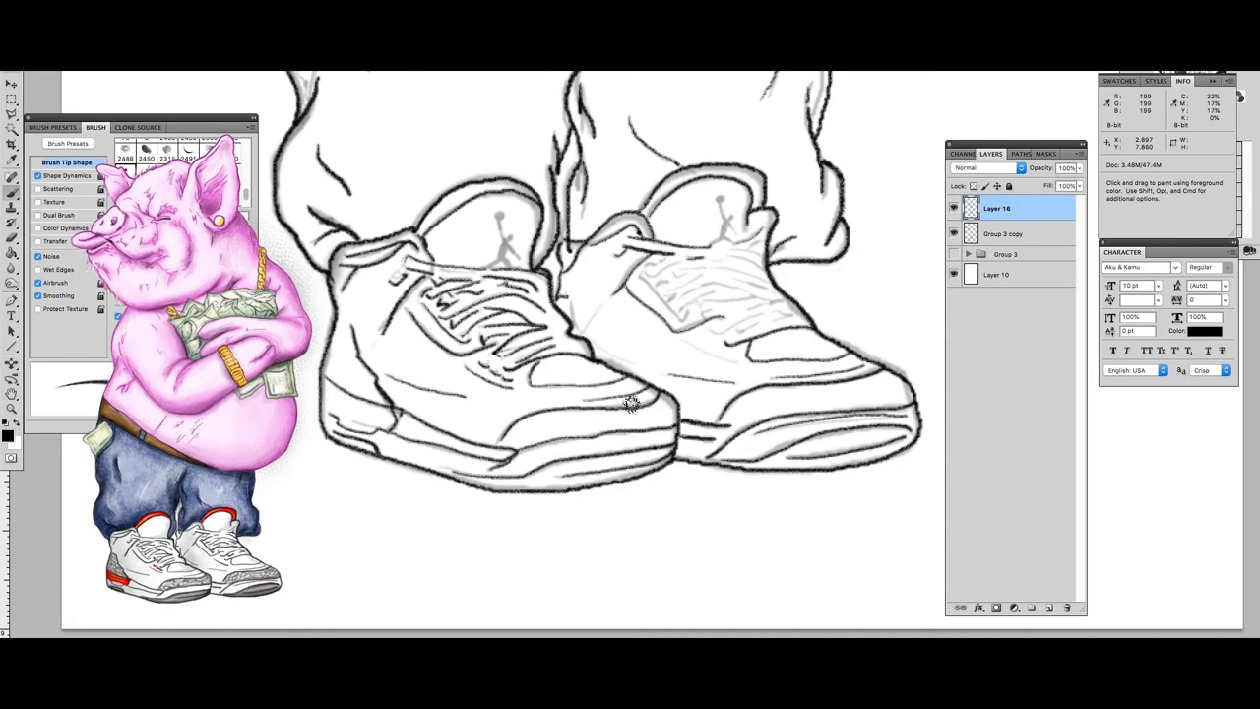
pyautogui.moveTo(572, 301); pyautogui.dragTo(606, 335)
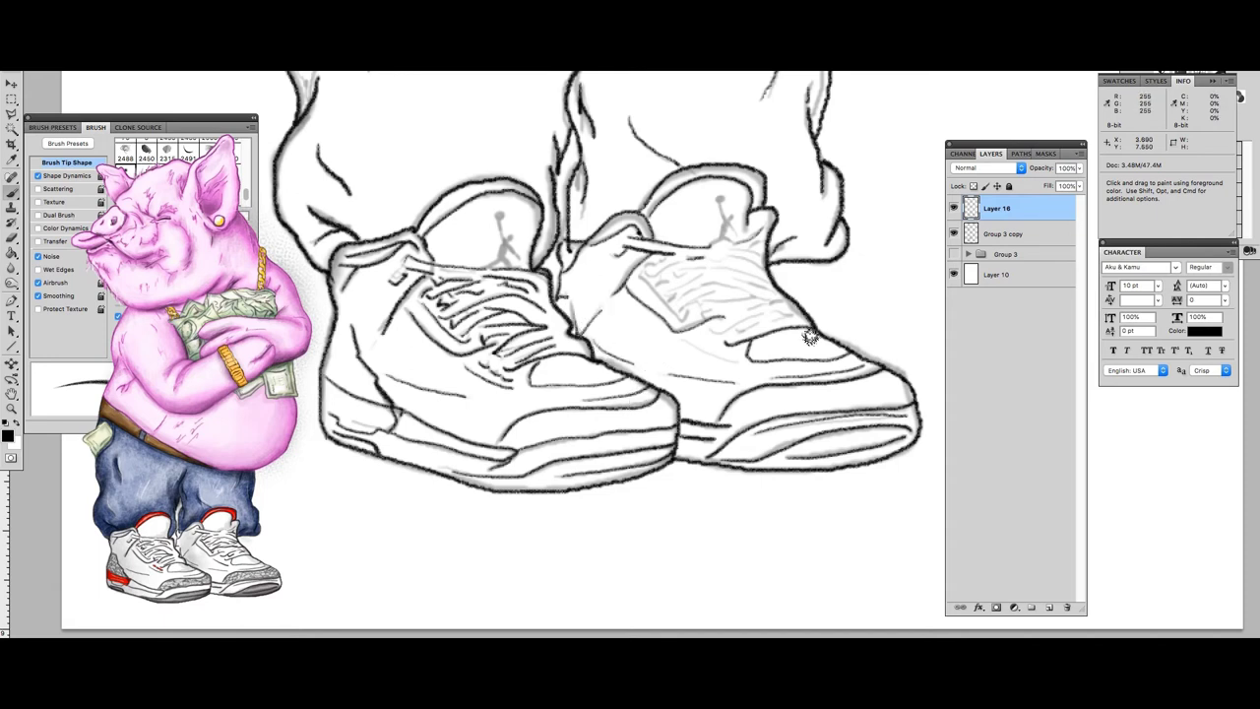
pyautogui.moveTo(764, 213)
pyautogui.mouseDown()
pyautogui.moveTo(736, 249)
pyautogui.moveTo(665, 295)
pyautogui.moveTo(775, 286)
pyautogui.moveTo(702, 309)
pyautogui.moveTo(648, 281)
pyautogui.mouseUp()
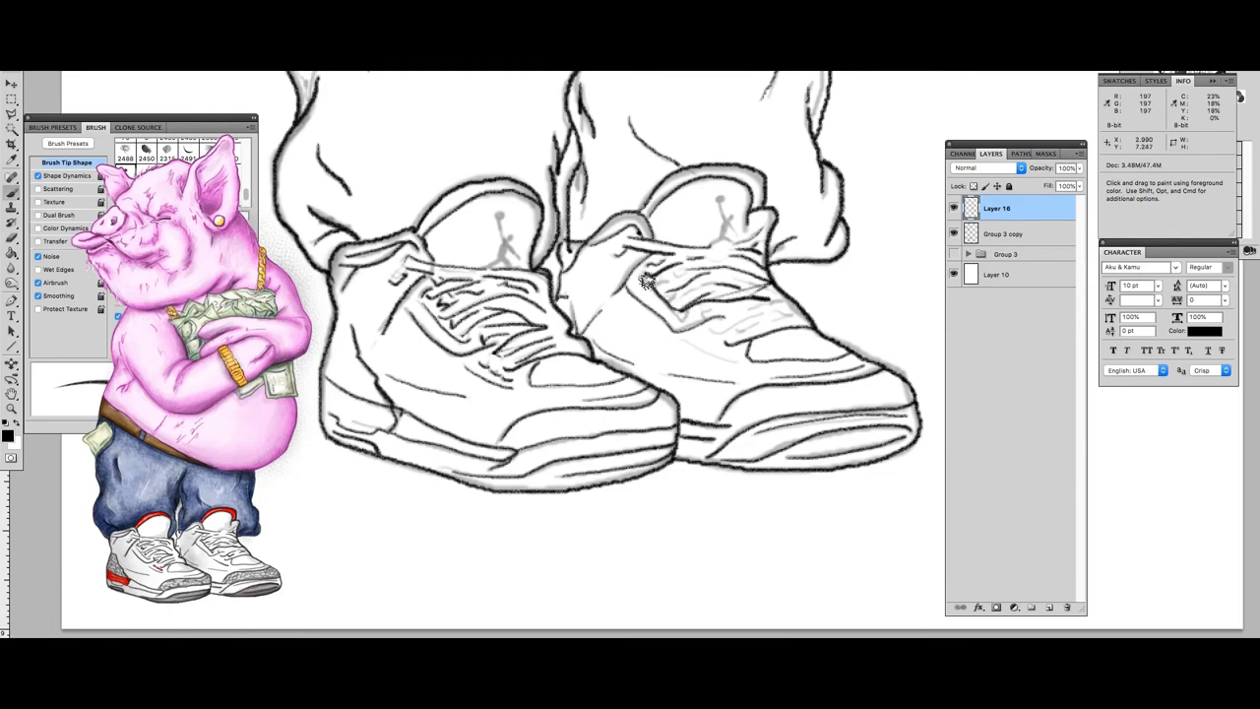
pyautogui.moveTo(702, 315); pyautogui.dragTo(785, 313)
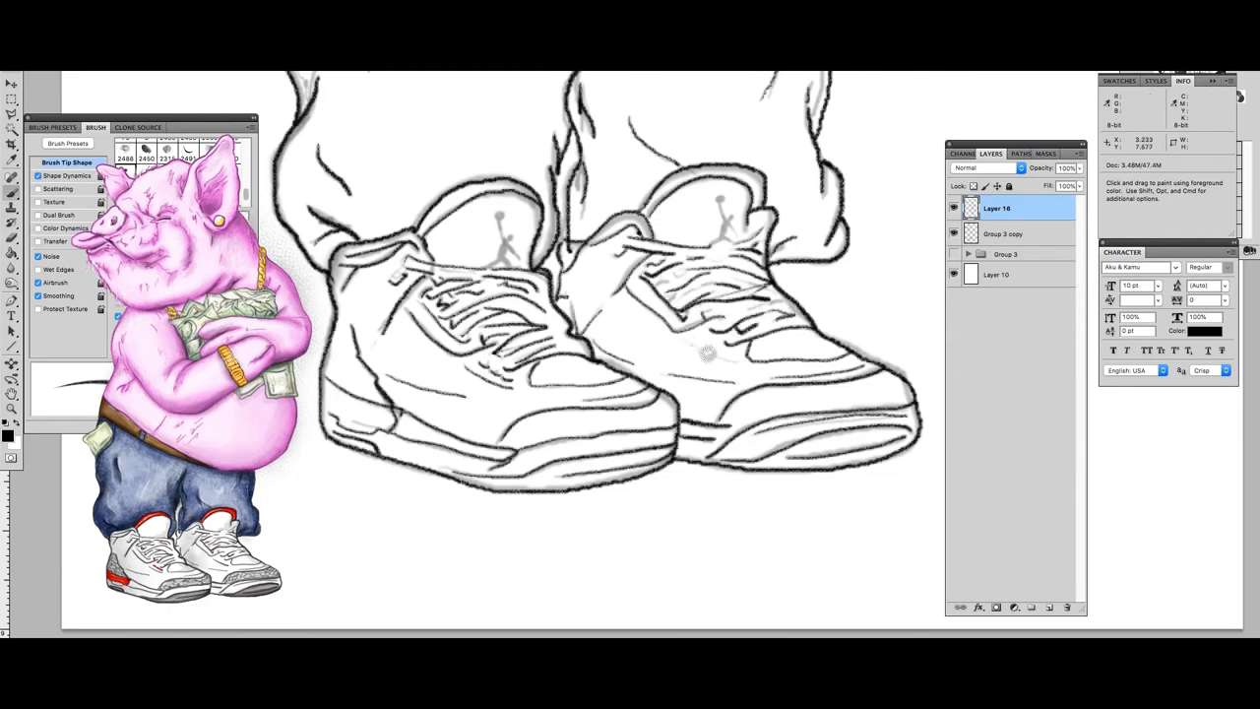
pyautogui.moveTo(669, 284); pyautogui.dragTo(770, 295)
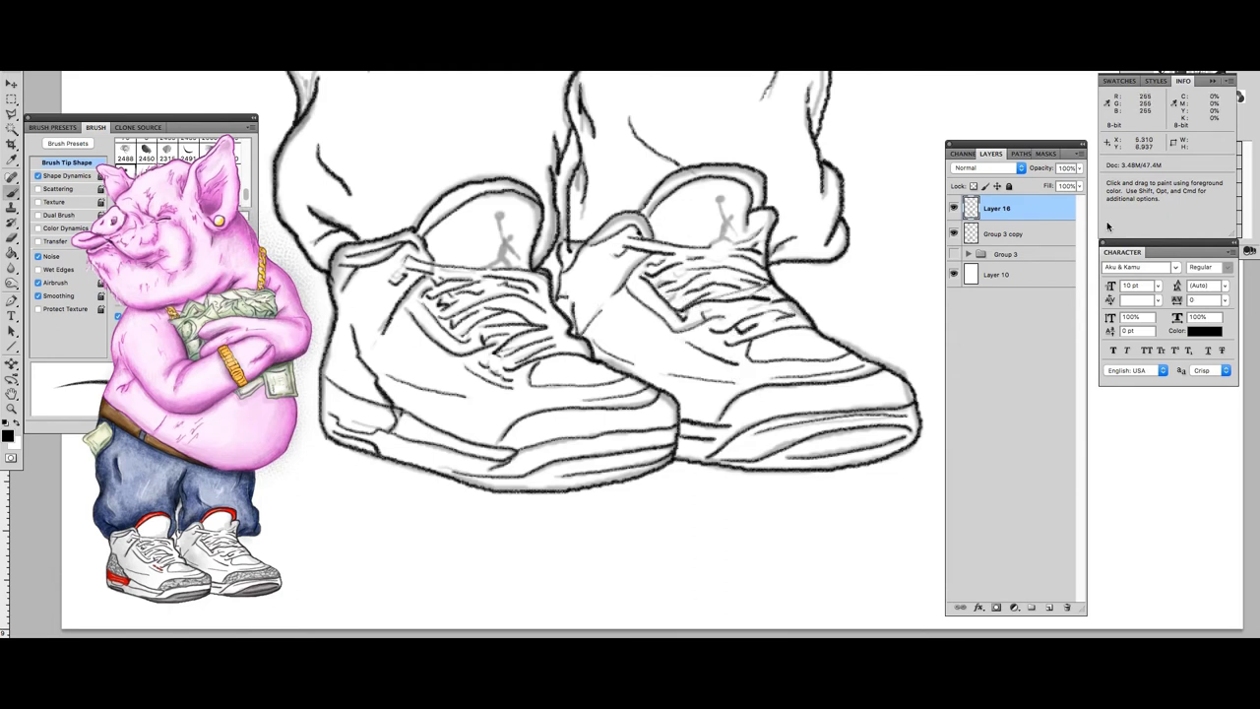
pyautogui.press('super+0')
pyautogui.press('super+equal')
pyautogui.press('super+equal')
pyautogui.press('super+equal')
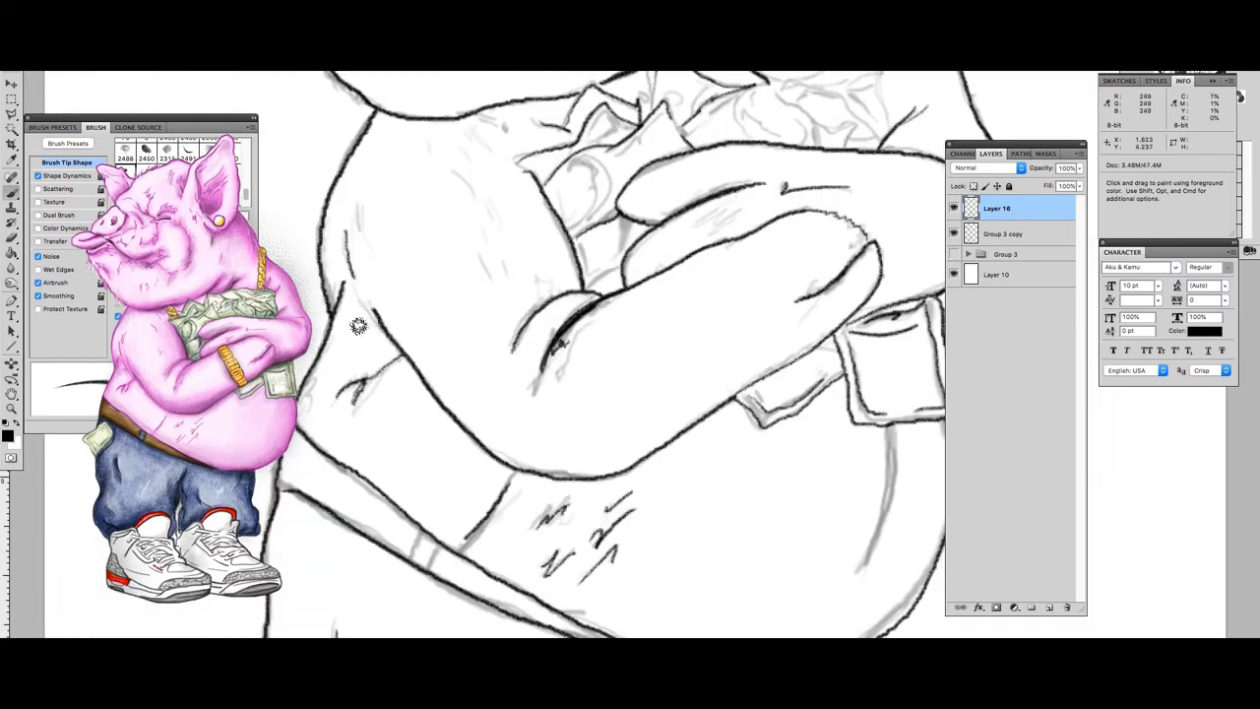
# Zoom out to the whole page, then zoom back in on the pig's torso.
pyautogui.press('super+0')
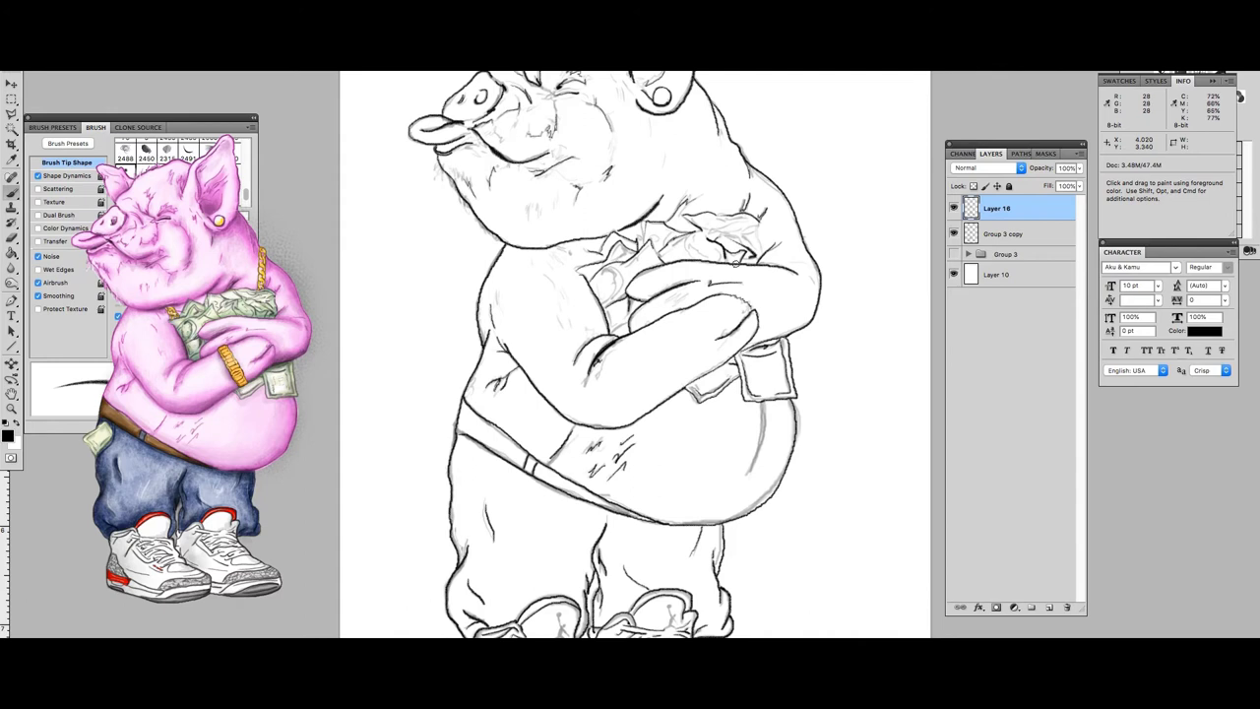
pyautogui.press('super+minus')
pyautogui.press('super+minus')
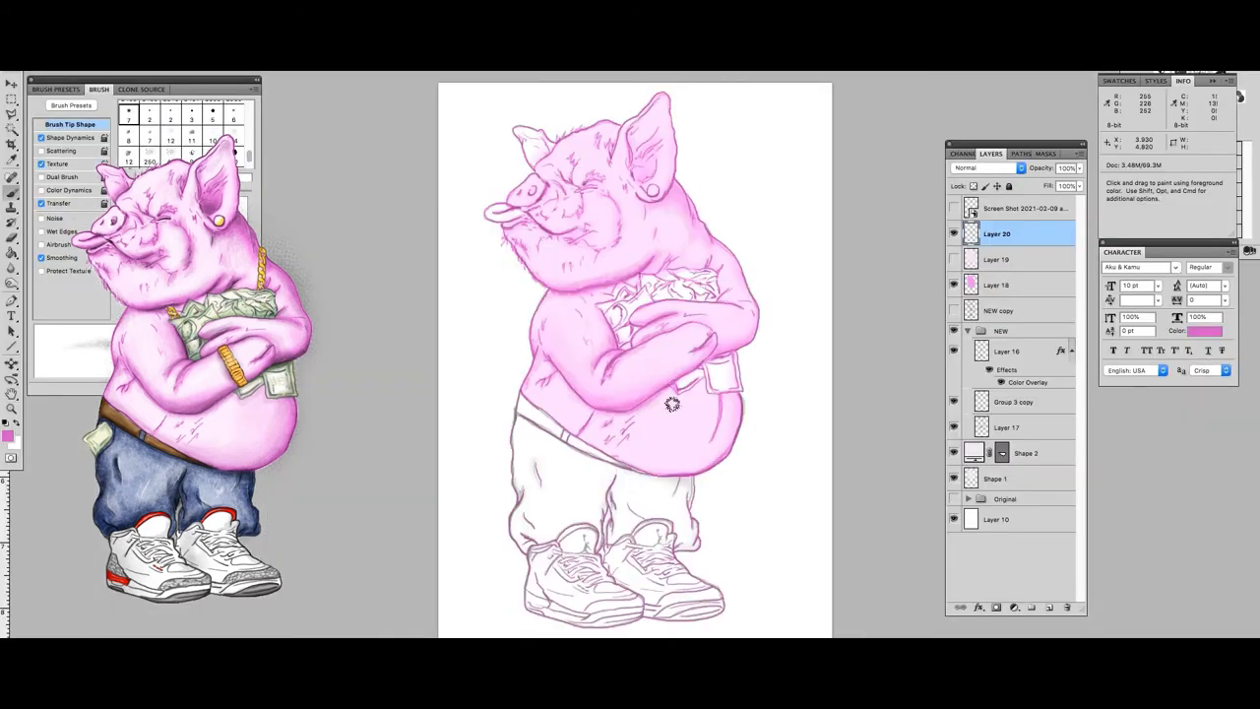
pyautogui.press('super+plus')
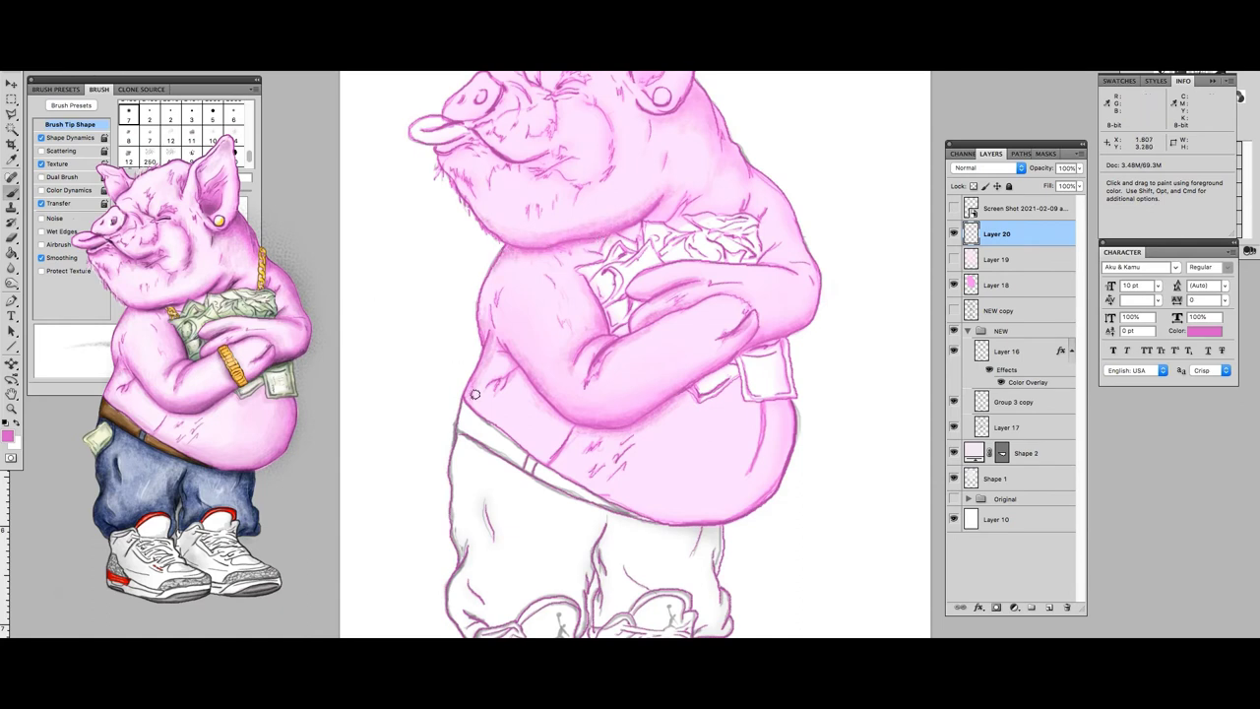
# Brush soft pink shading along the belly's lower and right edges on Layer 20.
pyautogui.moveTo(740, 530); pyautogui.dragTo(732, 512)
pyautogui.moveTo(687, 533); pyautogui.dragTo(747, 498)
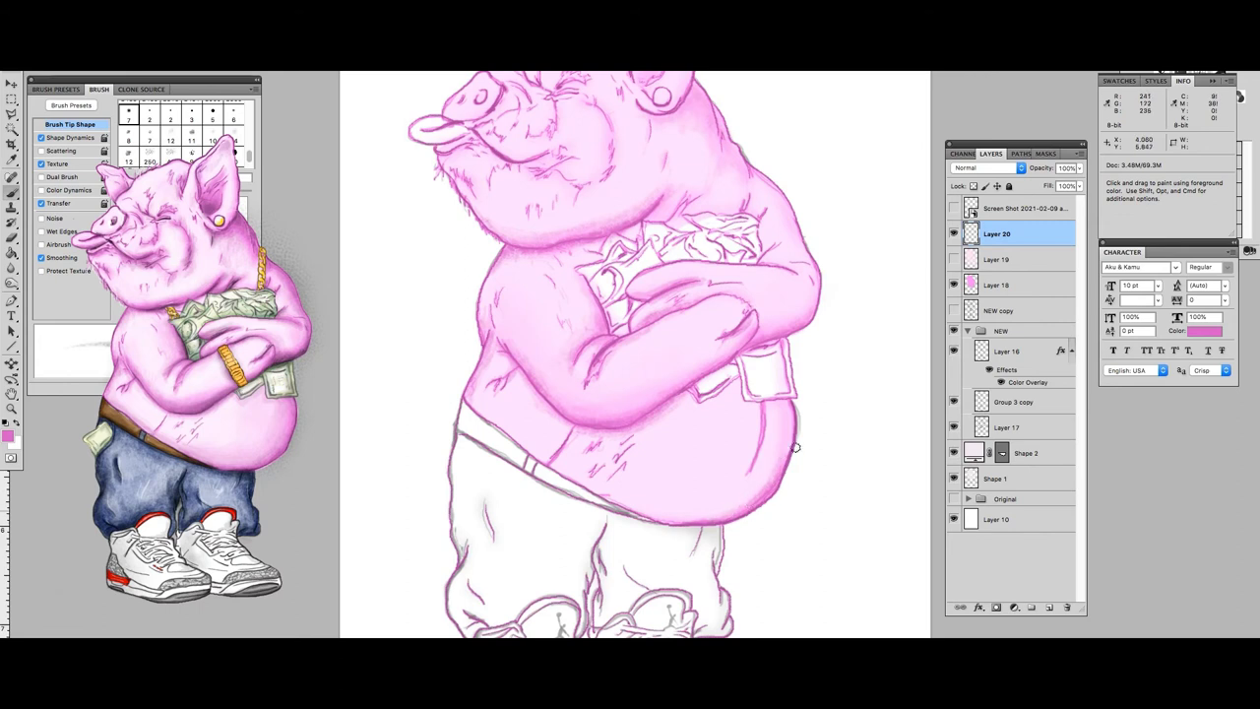
pyautogui.moveTo(777, 490); pyautogui.dragTo(785, 447)
pyautogui.hotkey('ctrl', '0')
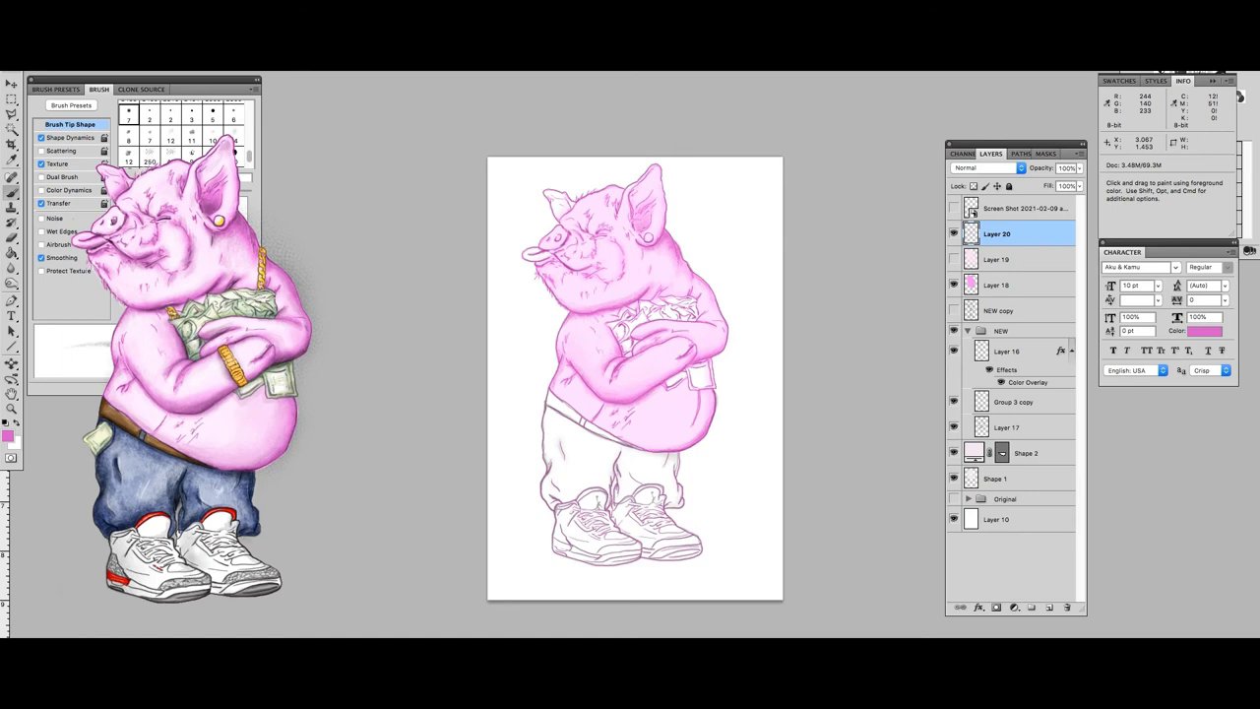
# Zoom in and brush faint pink shading onto the pig's head.
pyautogui.hotkey('ctrl', '+')
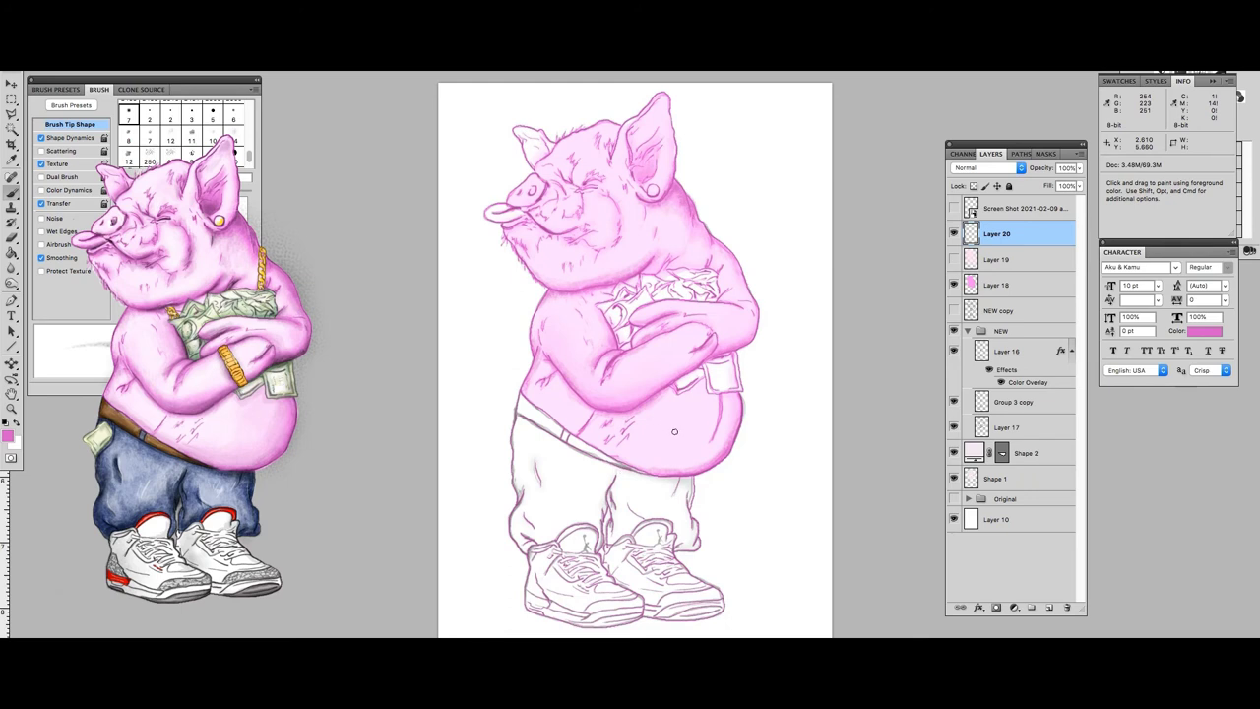
pyautogui.hotkey('ctrl', '+')
pyautogui.scroll(5, 663, 301)
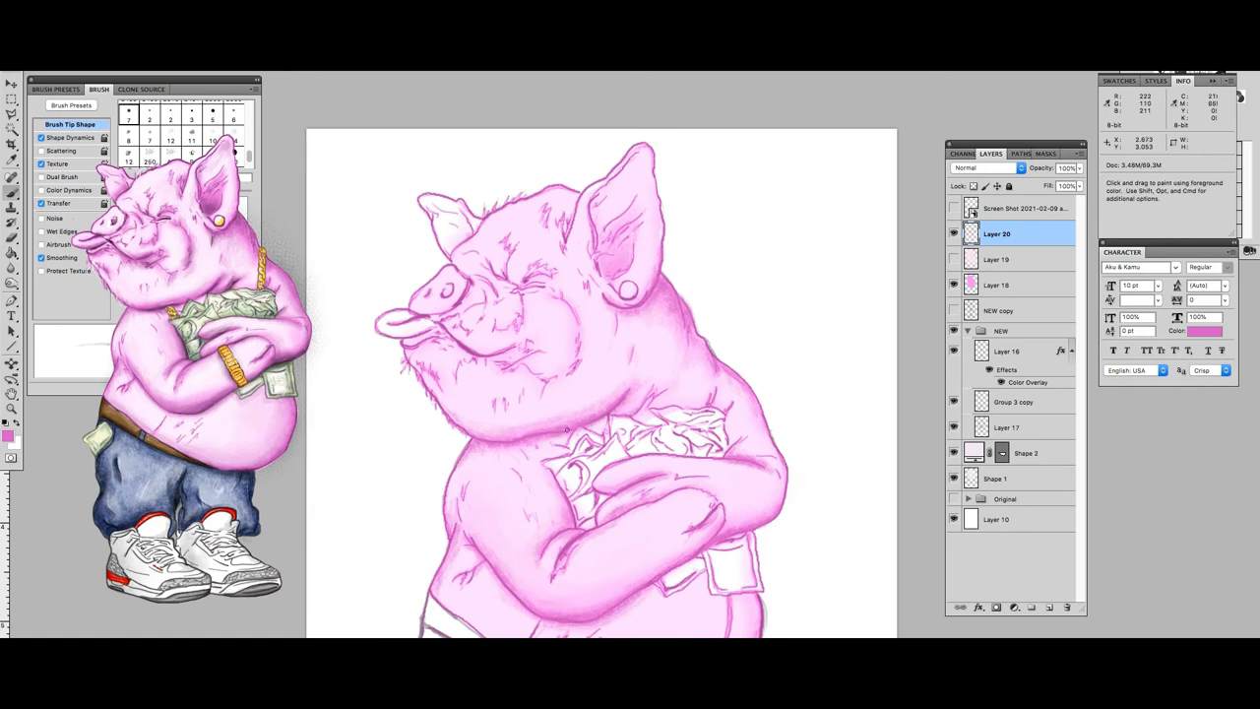
pyautogui.moveTo(580, 253); pyautogui.dragTo(593, 225)
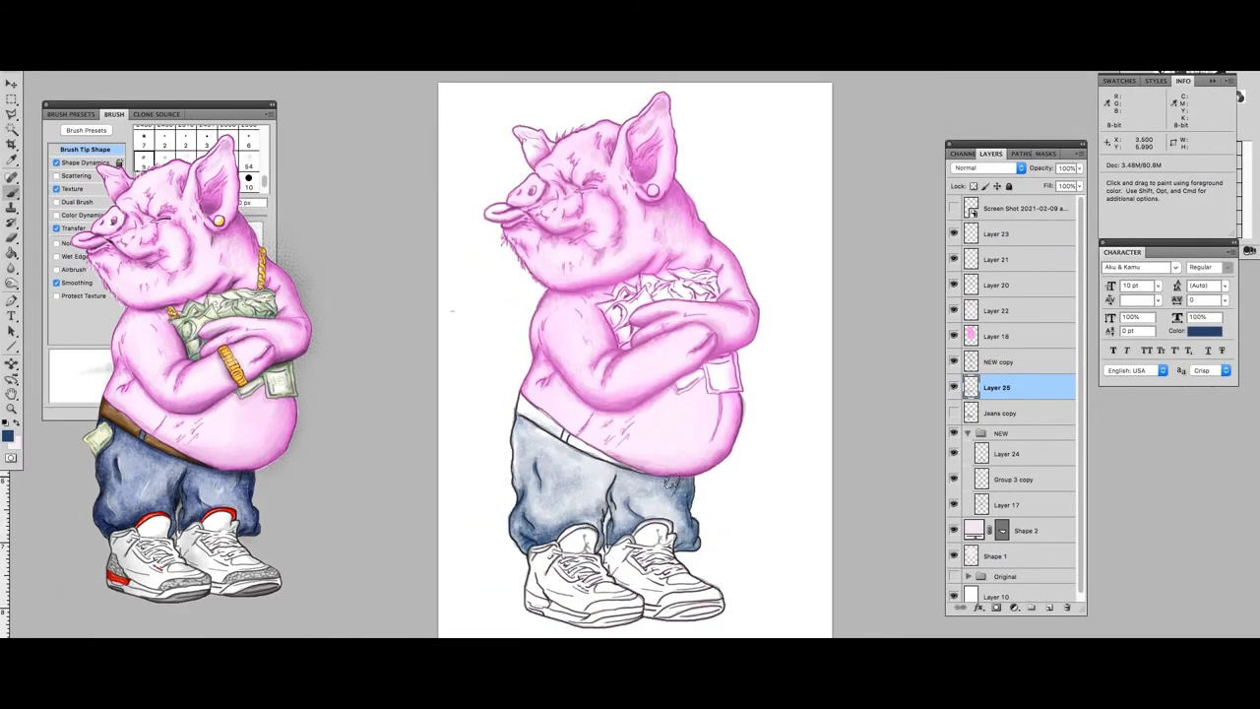
# Paint a denim stroke on the jeans and show the Jeans copy layer at 88% opacity.
pyautogui.moveTo(513, 451)
pyautogui.mouseDown()
pyautogui.moveTo(526, 423)
pyautogui.moveTo(515, 479)
pyautogui.mouseUp()
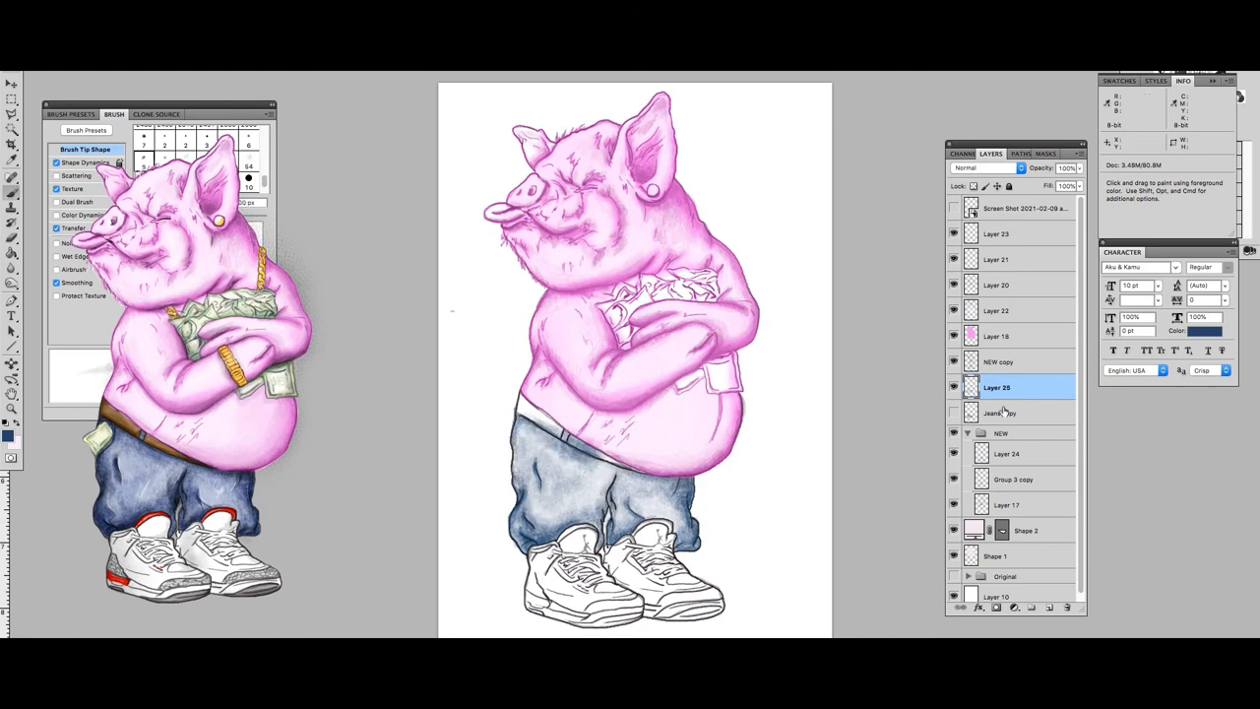
pyautogui.click(953, 412)
pyautogui.click(1014, 412)
pyautogui.moveTo(1079, 167); pyautogui.dragTo(1033, 183)
pyautogui.click(996, 387)
pyautogui.press('e')
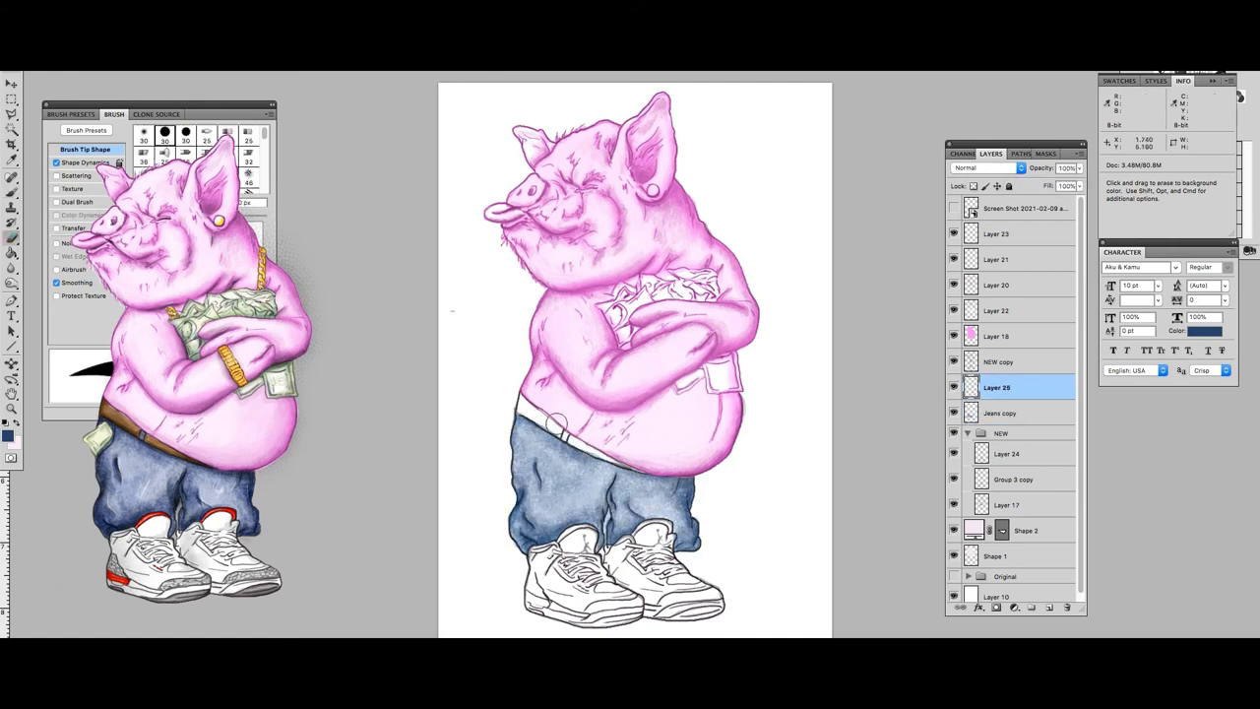
pyautogui.click(953, 412)
pyautogui.click(952, 412)
pyautogui.press('b')
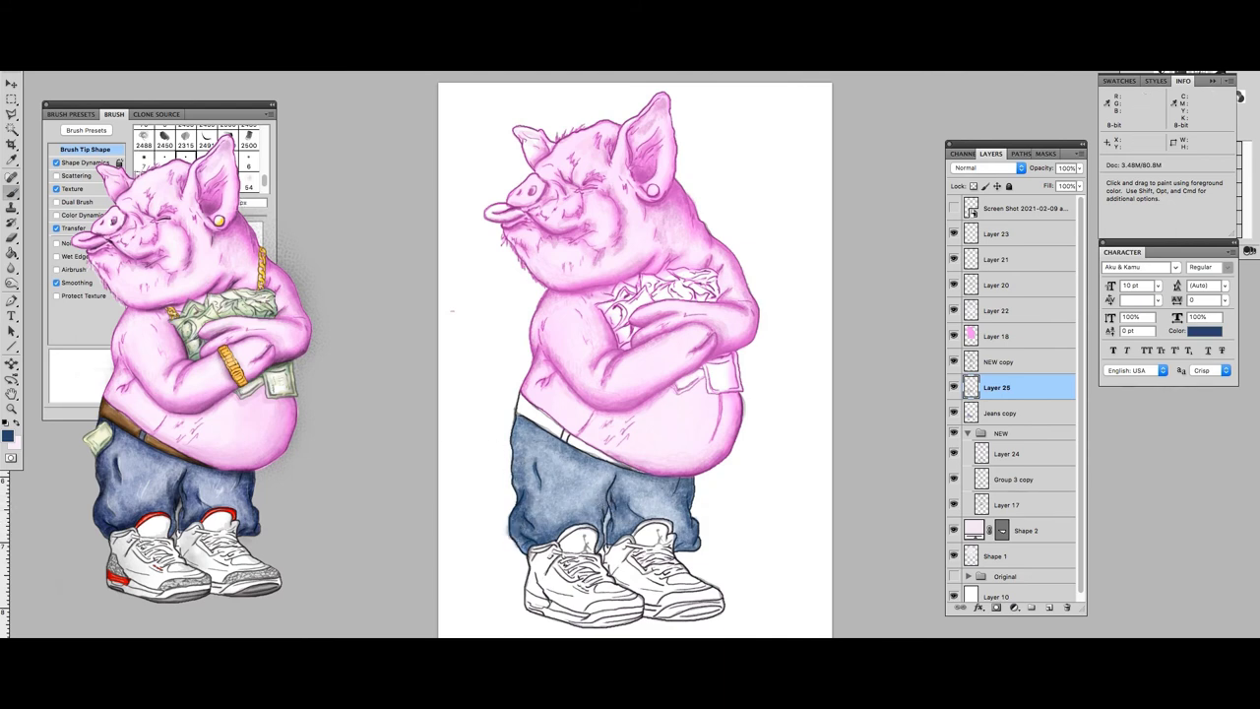
# Choose a small 5 px brush preset for shading Layer 25.
pyautogui.scroll(3, 507, 487)
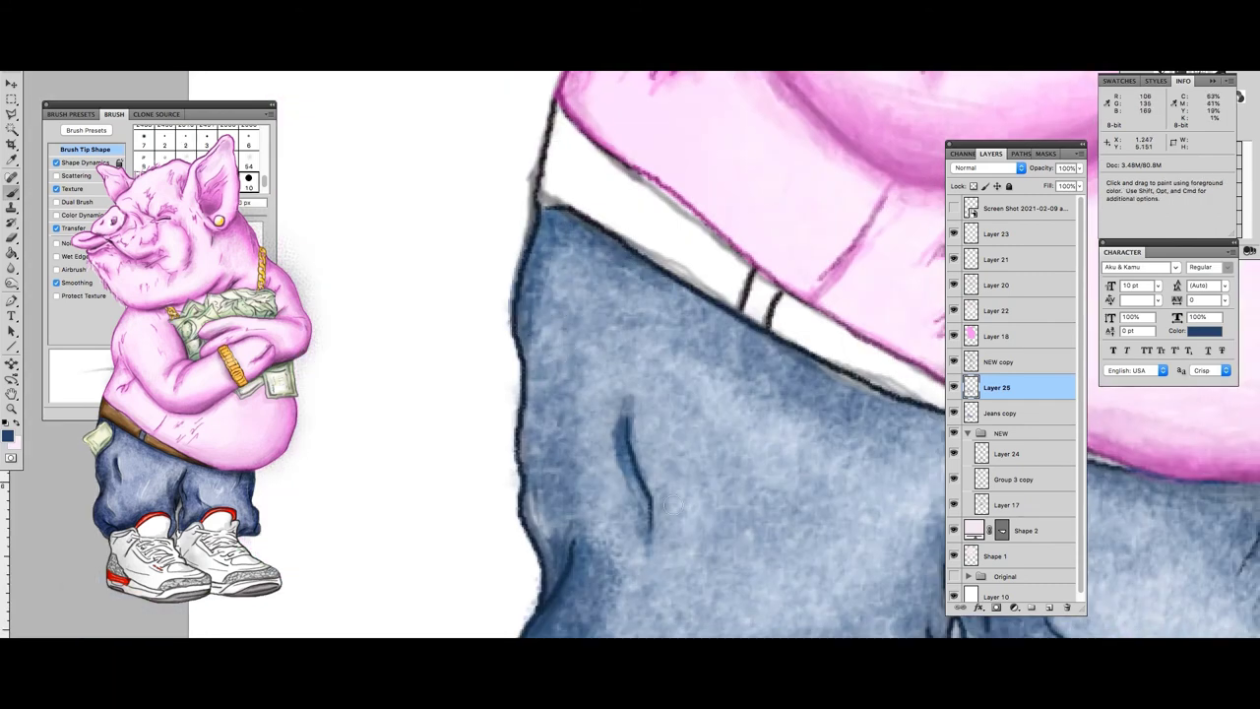
pyautogui.scroll(-2, 674, 503)
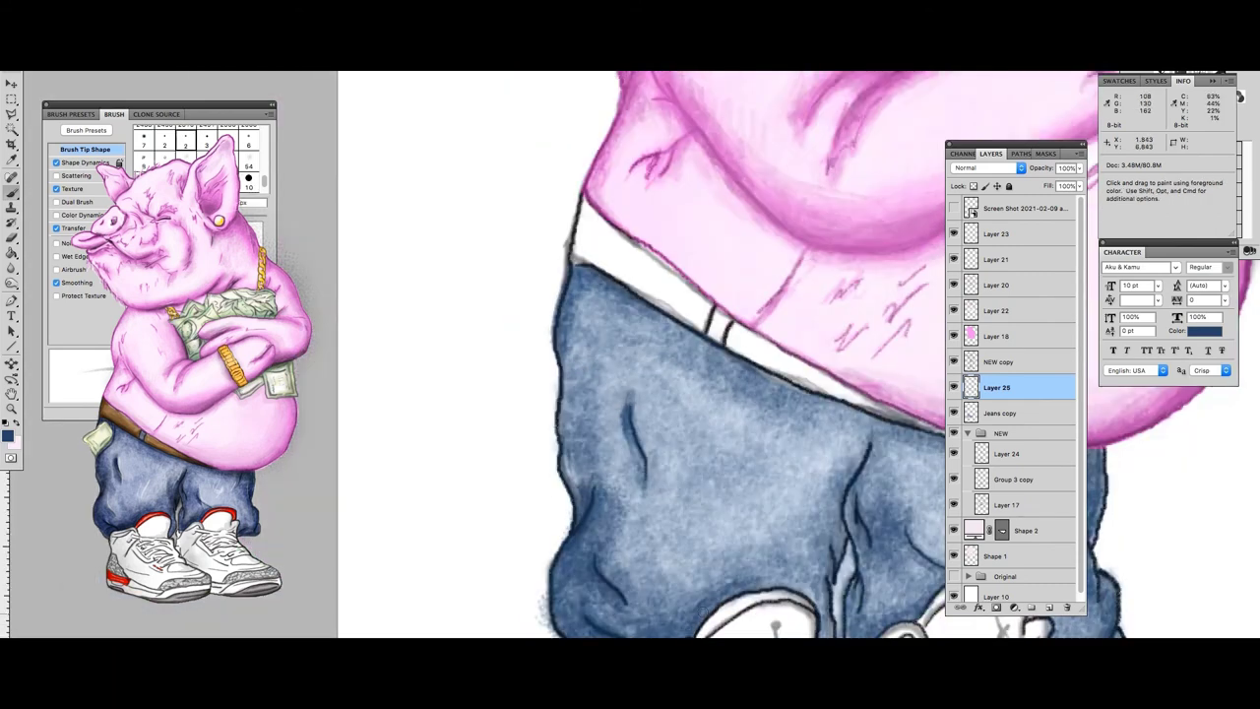
pyautogui.scroll(-2, 634, 378)
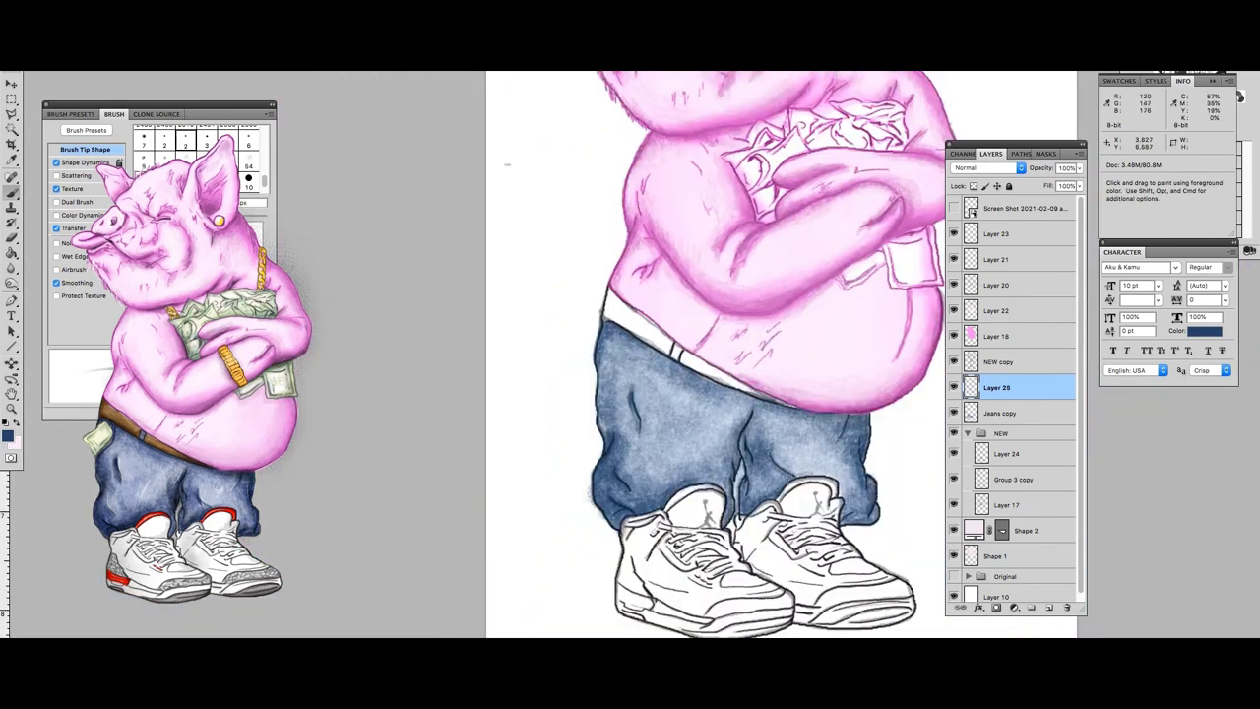
pyautogui.scroll(-1, 573, 523)
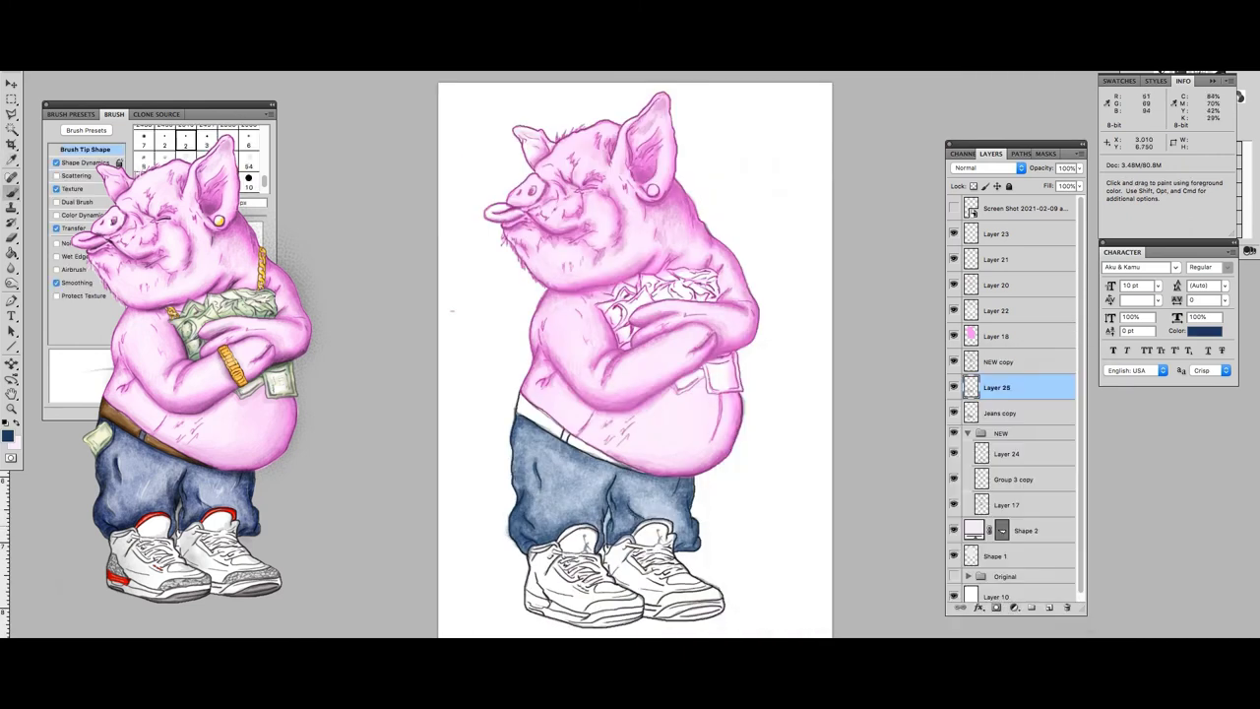
pyautogui.click(150, 148)
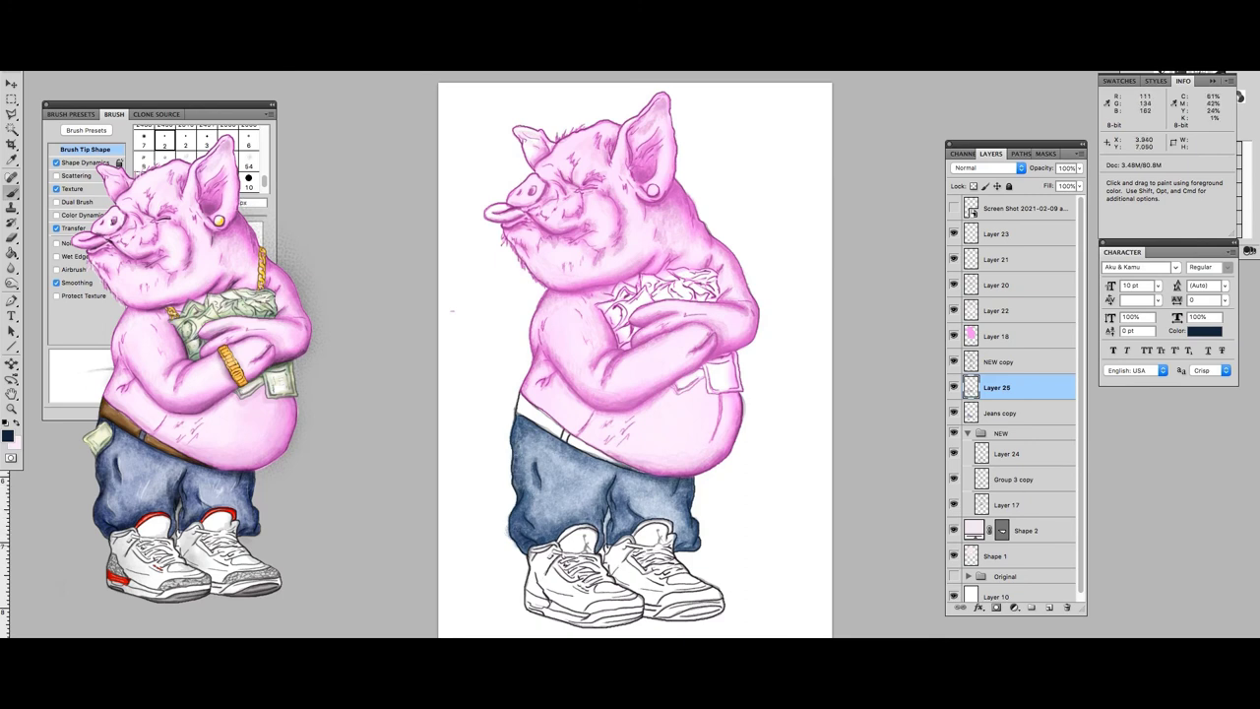
# Paint faint dark strokes along the jeans folds from the left leg toward the right shoe.
pyautogui.moveTo(517, 479); pyautogui.dragTo(524, 428)
pyautogui.moveTo(597, 491); pyautogui.dragTo(522, 444)
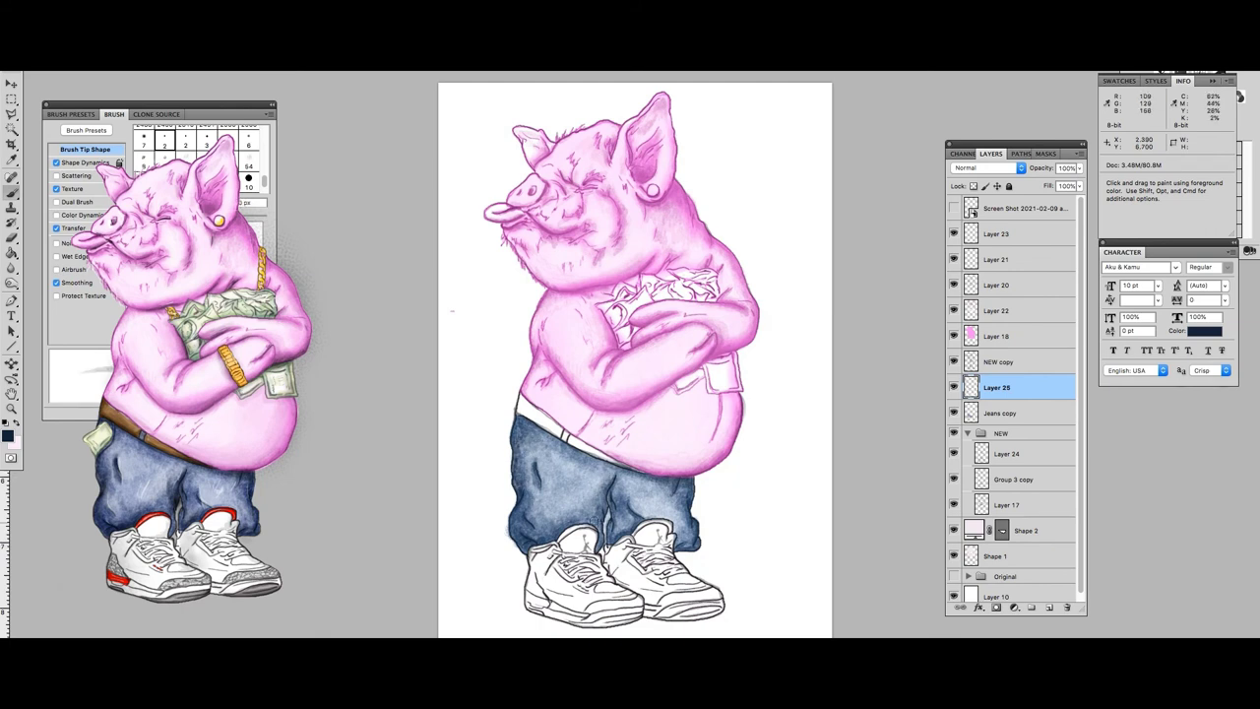
pyautogui.moveTo(601, 492); pyautogui.dragTo(686, 524)
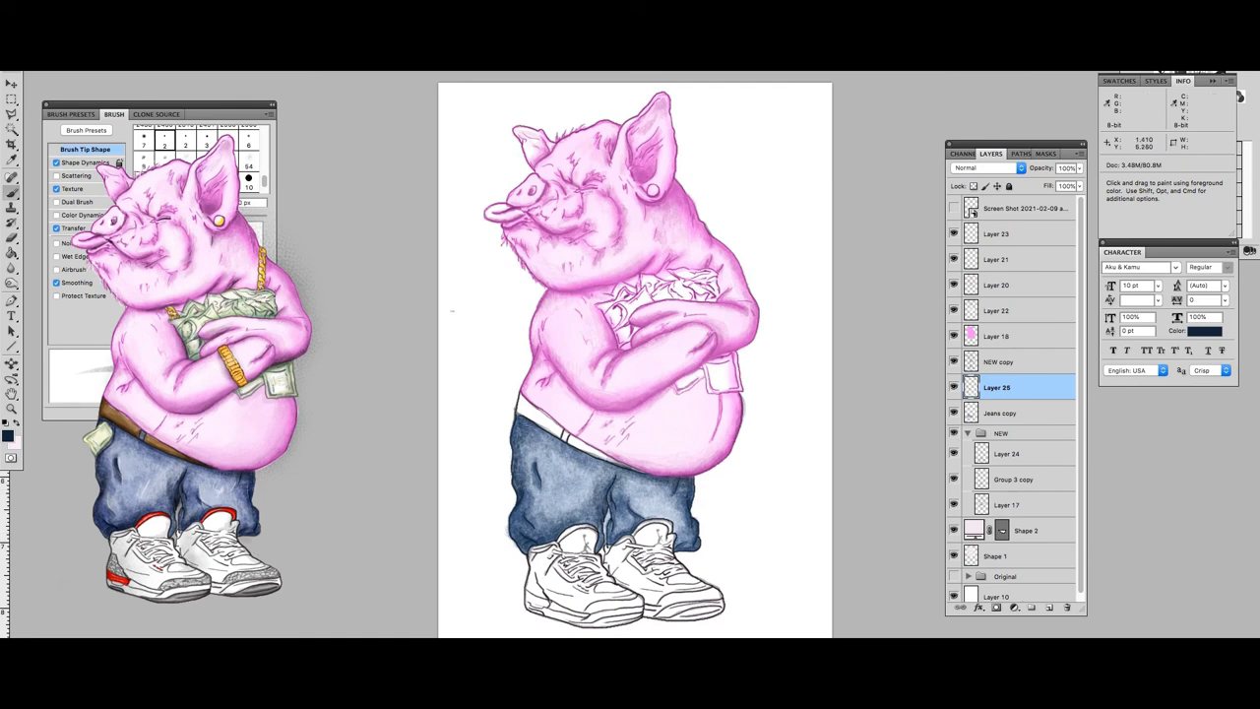
pyautogui.moveTo(676, 514); pyautogui.dragTo(629, 489)
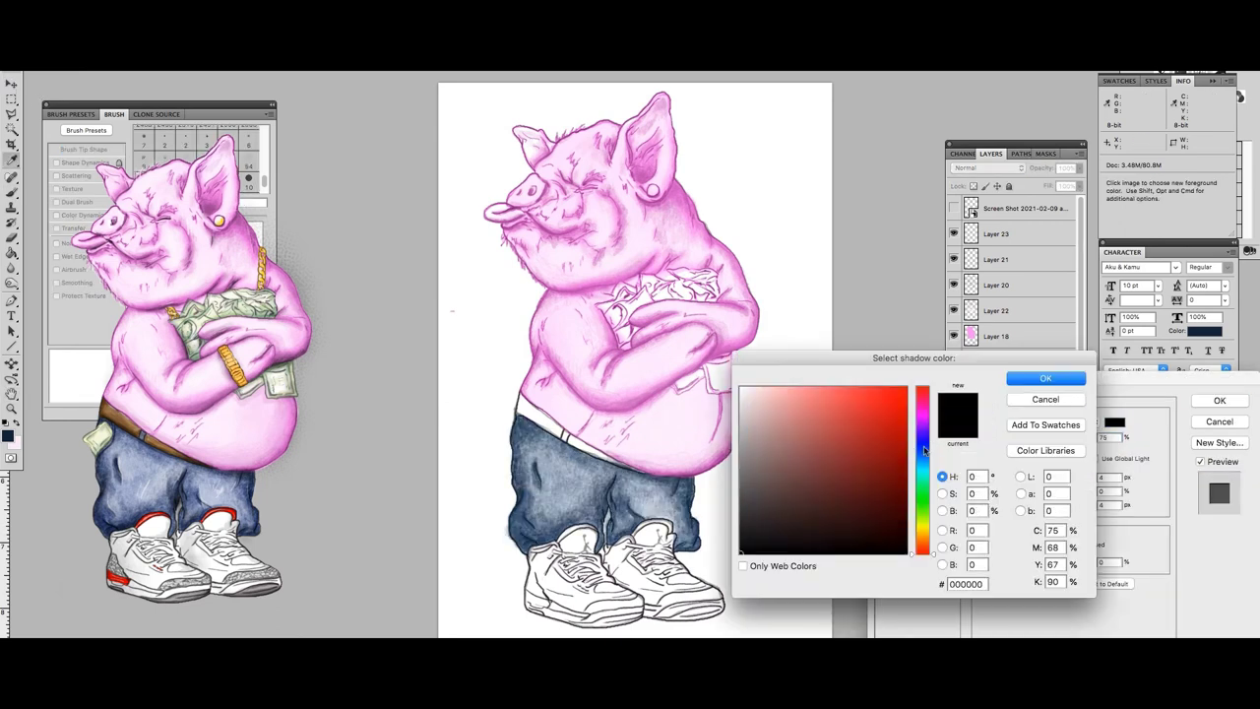
# Apply a black Inner Shadow (size 174, distance 29) to Layer 25 and compare by toggling visibility.
pyautogui.moveTo(1064, 505); pyautogui.dragTo(1071, 503)
pyautogui.click(1205, 406)
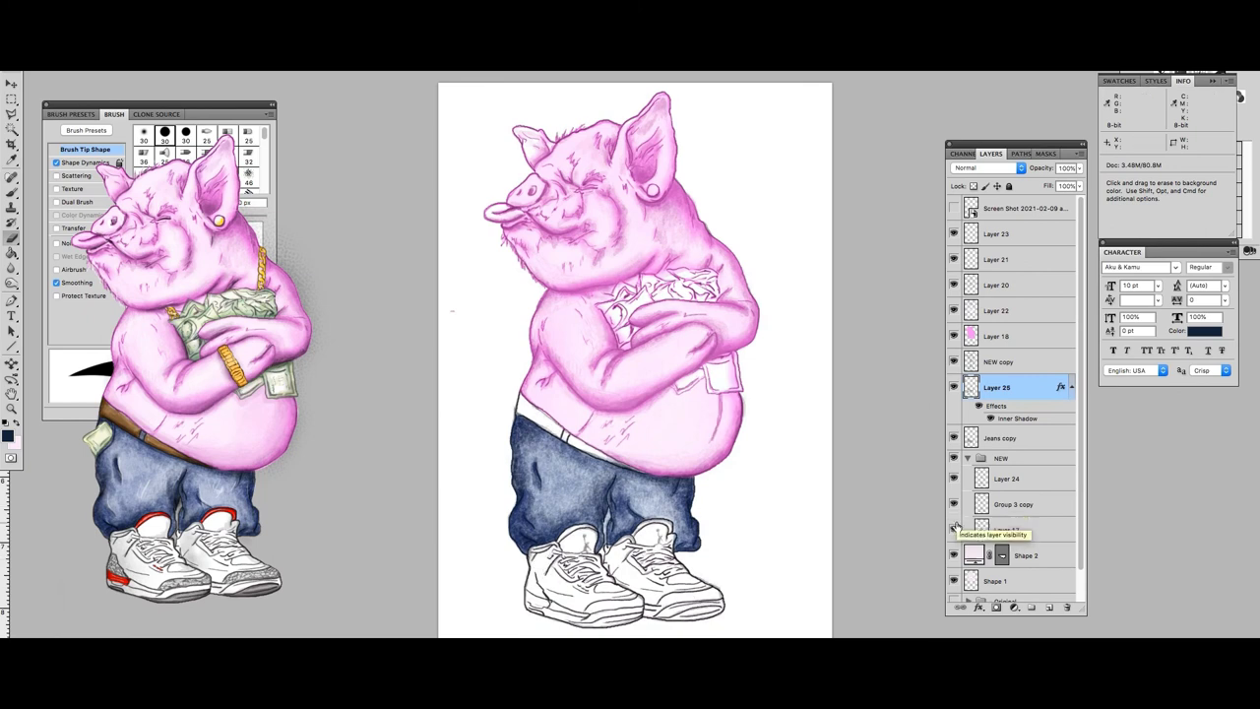
pyautogui.click(953, 259)
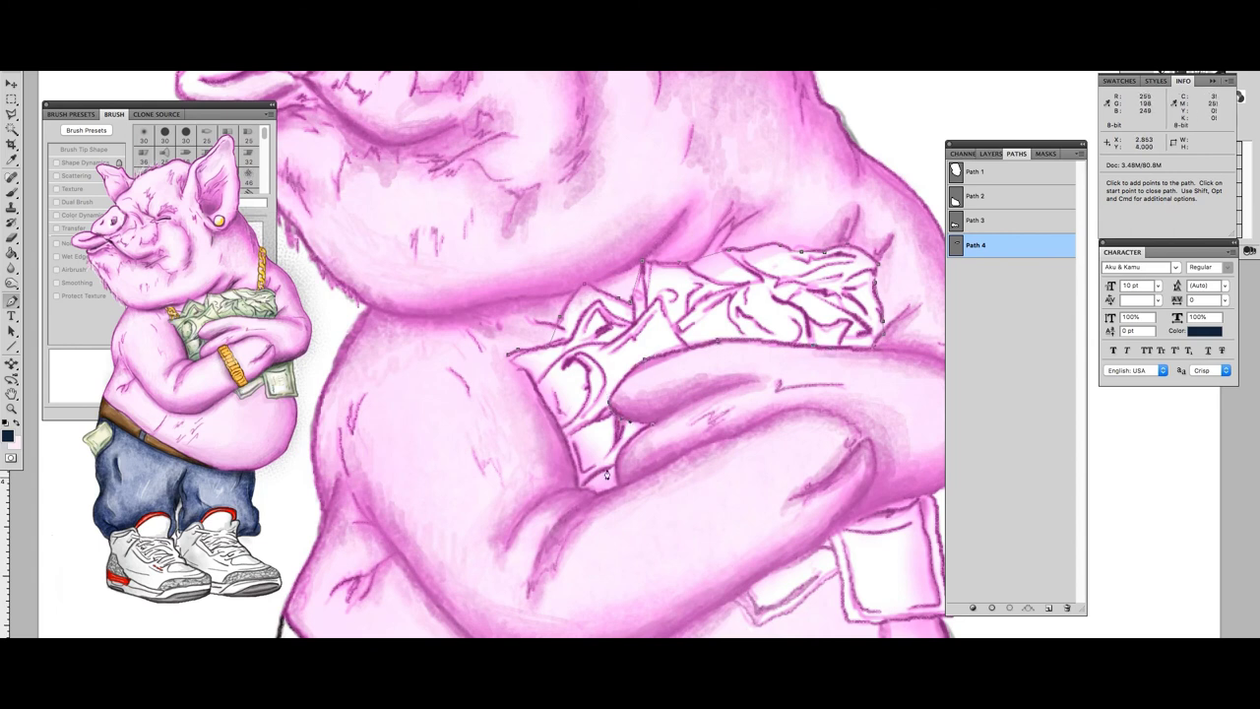
# Load Path 4 as a selection around the money bundle and check the line-work.
pyautogui.hotkey('ctrl', 'Return')
pyautogui.click(990, 154)
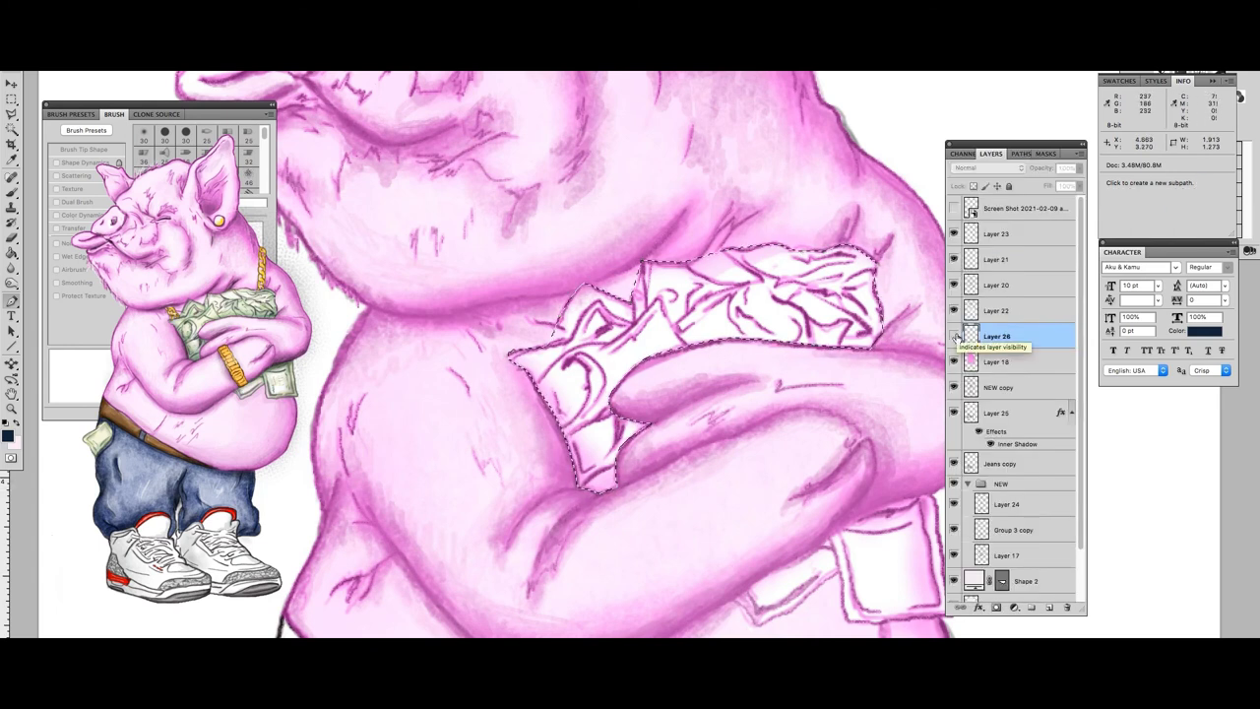
pyautogui.press('e')
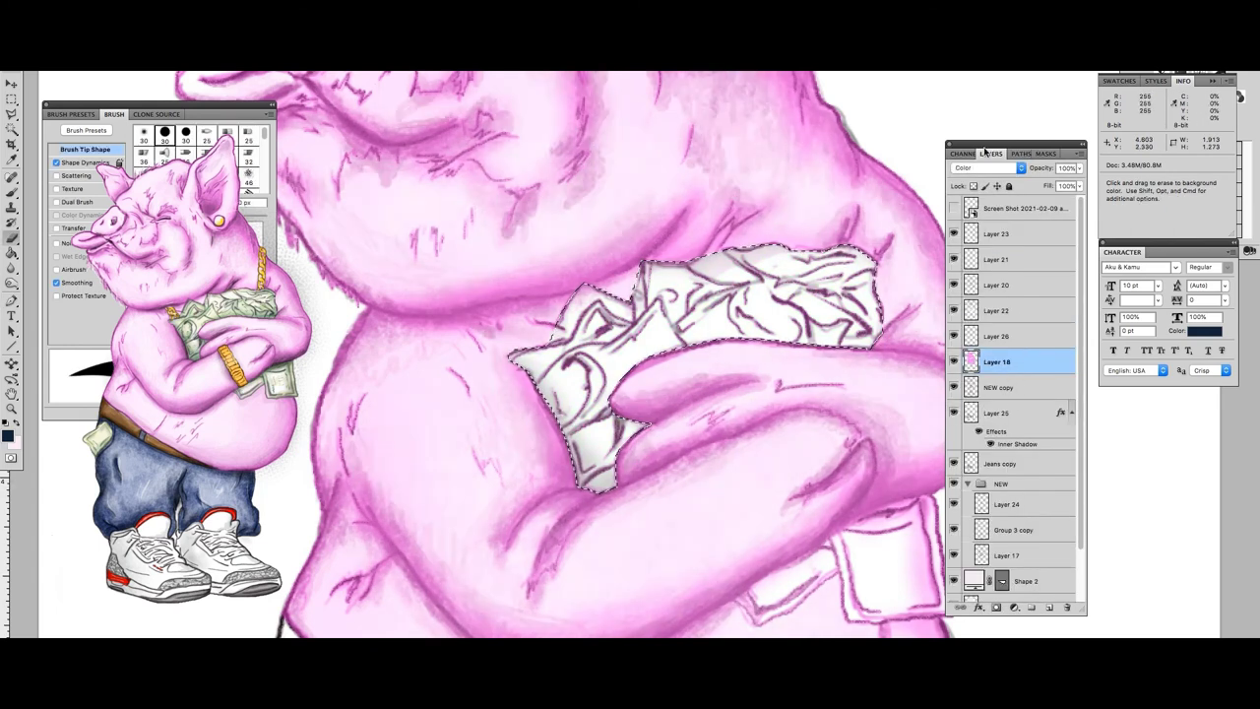
pyautogui.moveTo(1024, 144); pyautogui.dragTo(1177, 243)
pyautogui.click(1108, 582)
pyautogui.click(1109, 583)
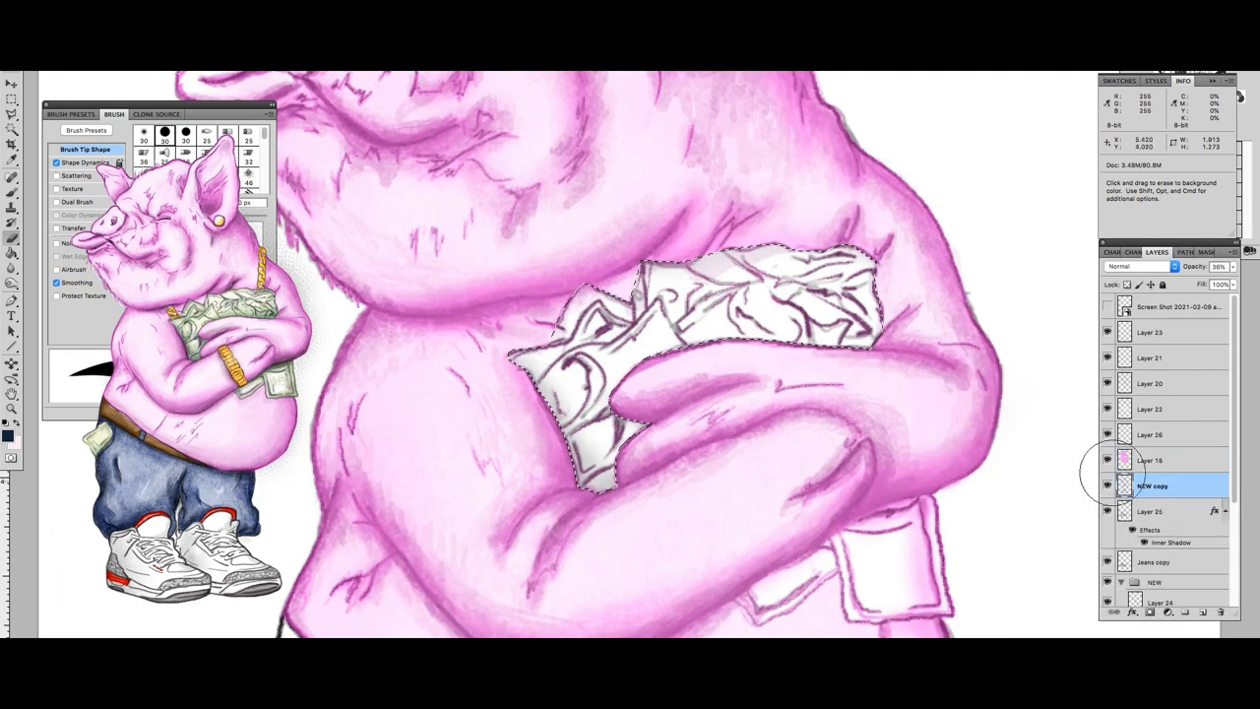
pyautogui.scroll(-5, 1162, 472)
pyautogui.click(1150, 553)
pyautogui.scroll(3, 1166, 443)
# Brush pale yellow inside the money selection on Layer 26, then deselect and zoom out.
pyautogui.click(1150, 409)
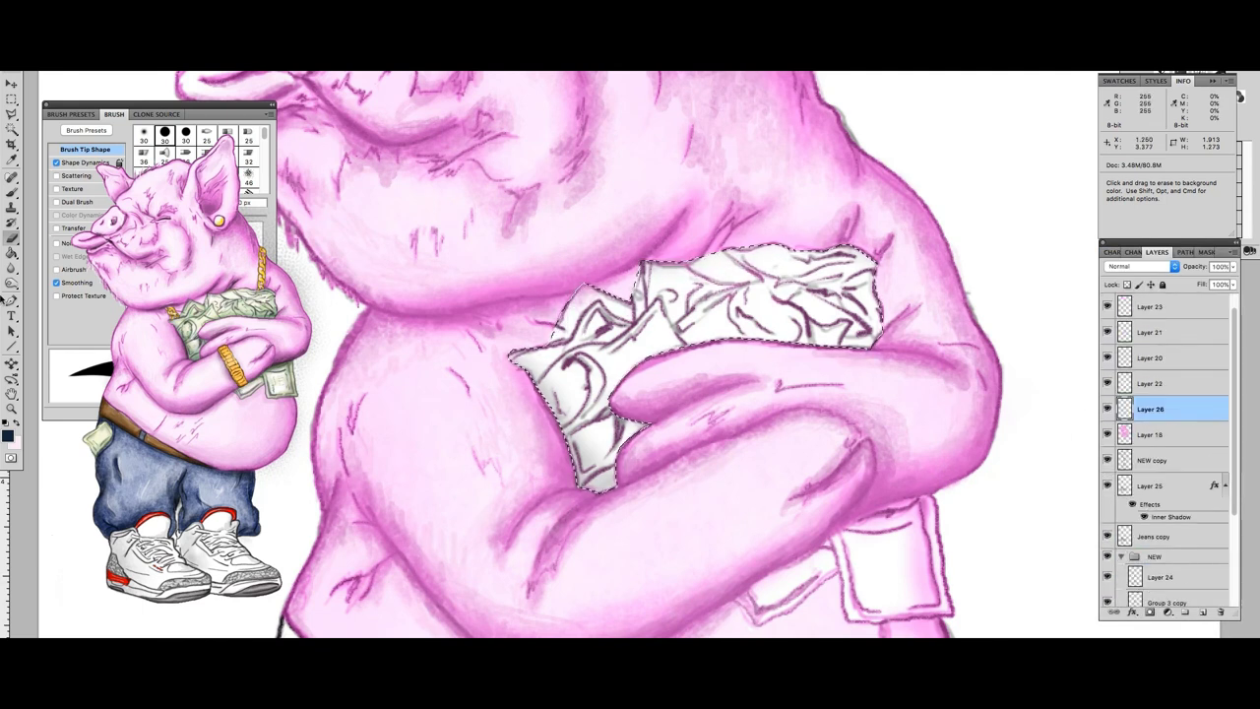
pyautogui.click(8, 433)
pyautogui.click(816, 396)
pyautogui.click(1125, 374)
pyautogui.moveTo(630, 340); pyautogui.dragTo(576, 359)
pyautogui.hotkey('ctrl', 'd')
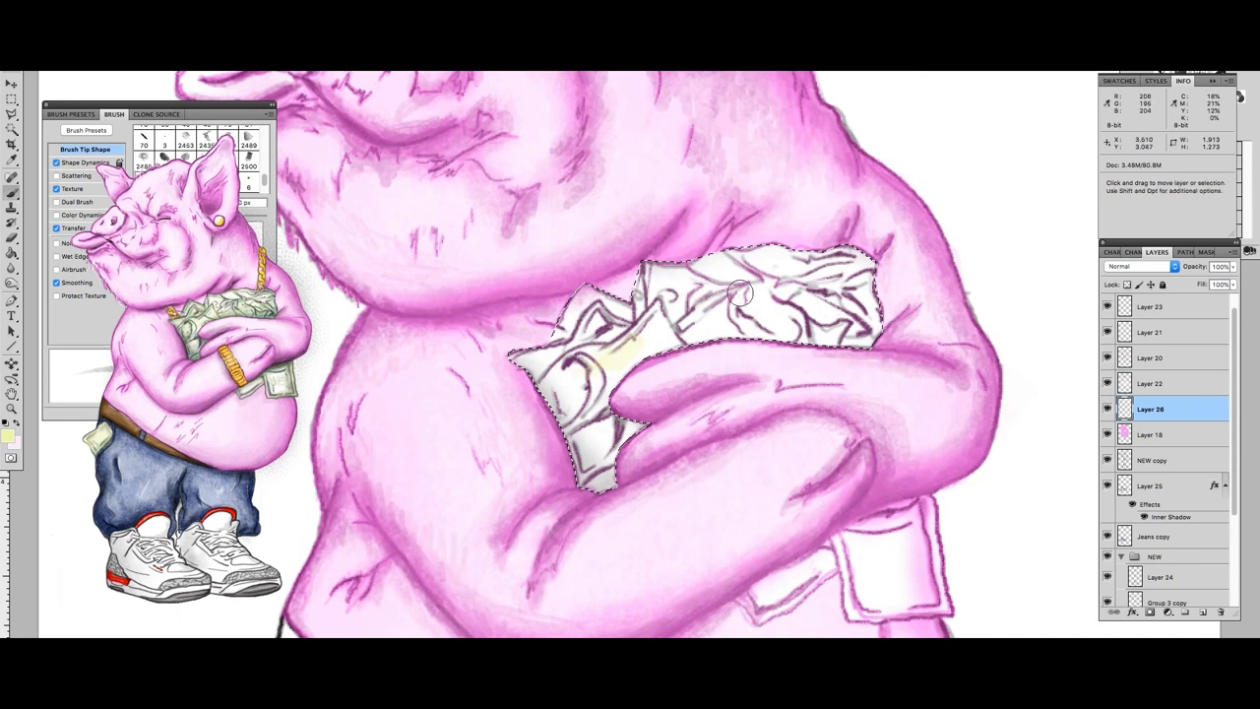
pyautogui.hotkey('ctrl', '0')
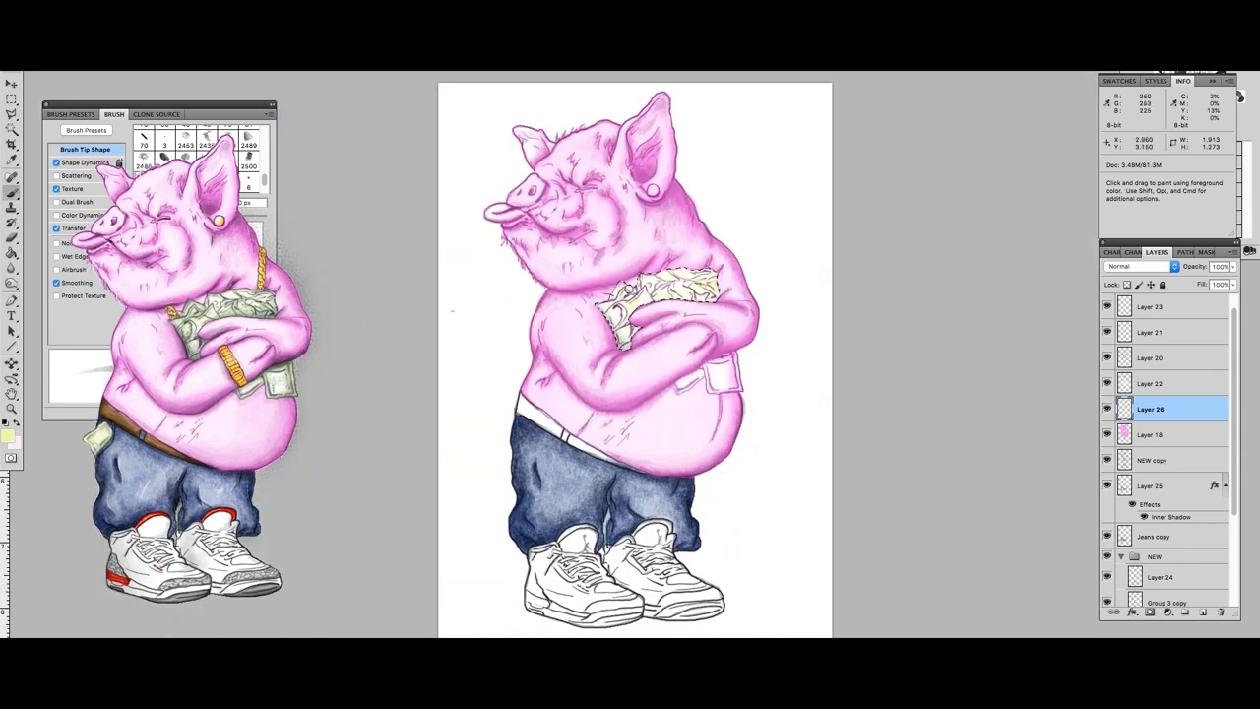
pyautogui.press(']')
pyautogui.press(']')
pyautogui.press(']')
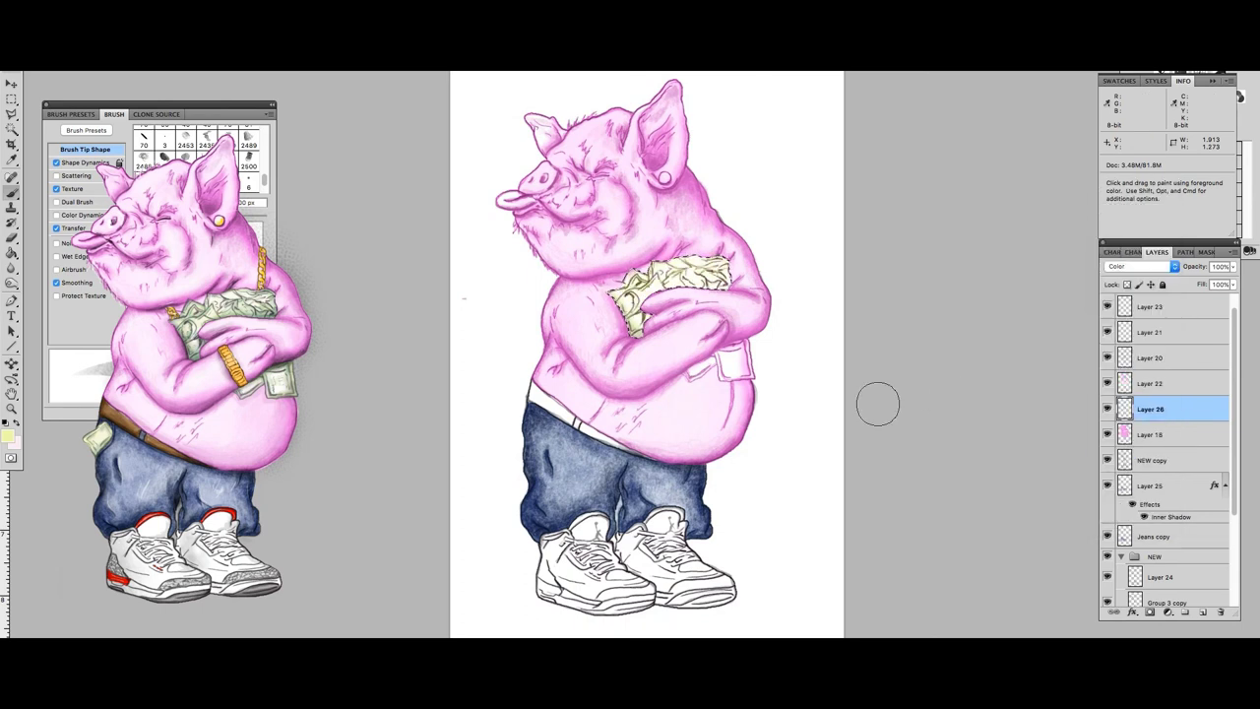
# Add new Layer 27 above Layer 26 and choose a light green foreground colour.
pyautogui.hotkey('ctrl', 'shift', 'alt', 'n')
pyautogui.click(6, 434)
pyautogui.click(920, 489)
pyautogui.press('Return')
pyautogui.hotkey('ctrl', '+')
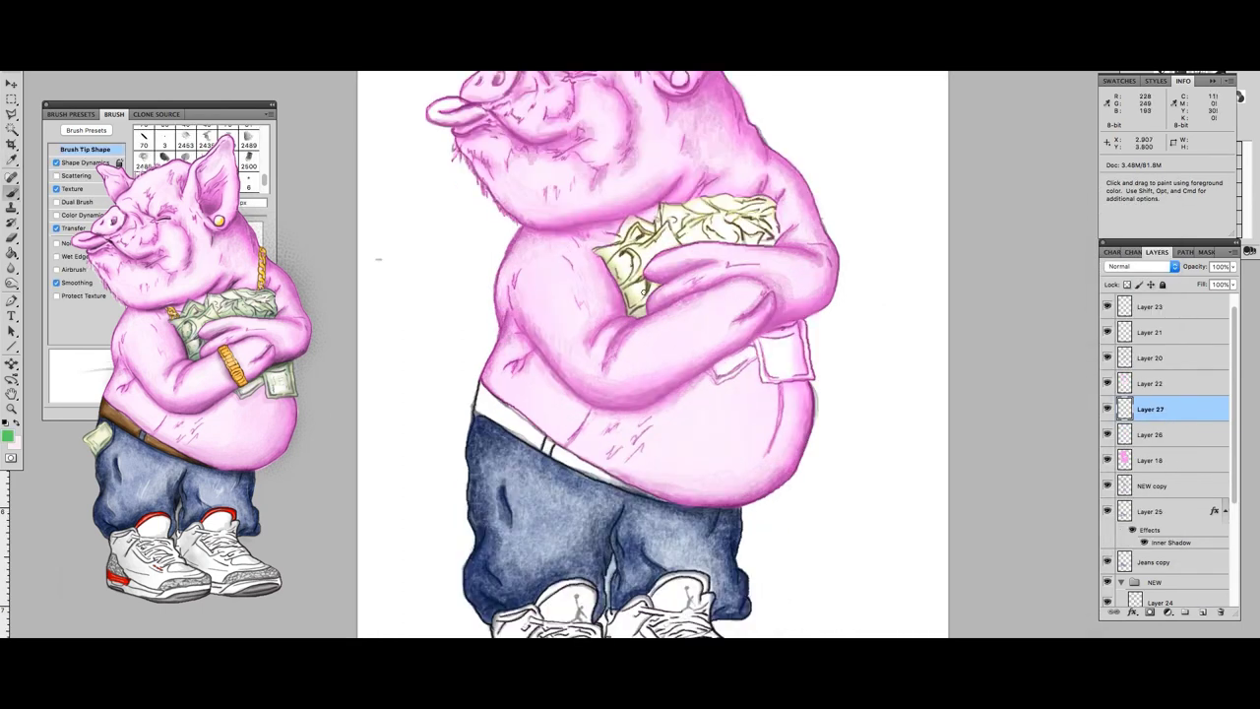
pyautogui.hotkey('ctrl', '-')
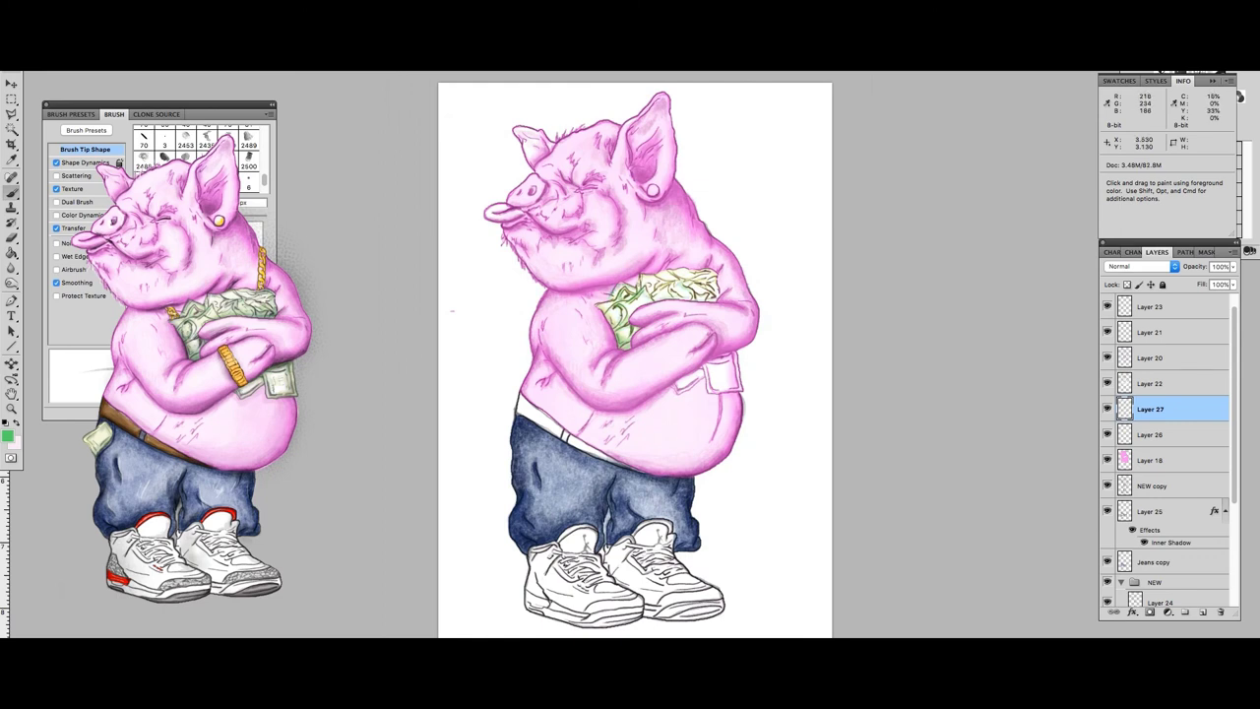
# Switch the foreground colour to a darker green and move the brush settings panel aside.
pyautogui.click(7, 434)
pyautogui.click(787, 512)
pyautogui.press('Return')
pyautogui.moveTo(197, 105); pyautogui.dragTo(187, 208)
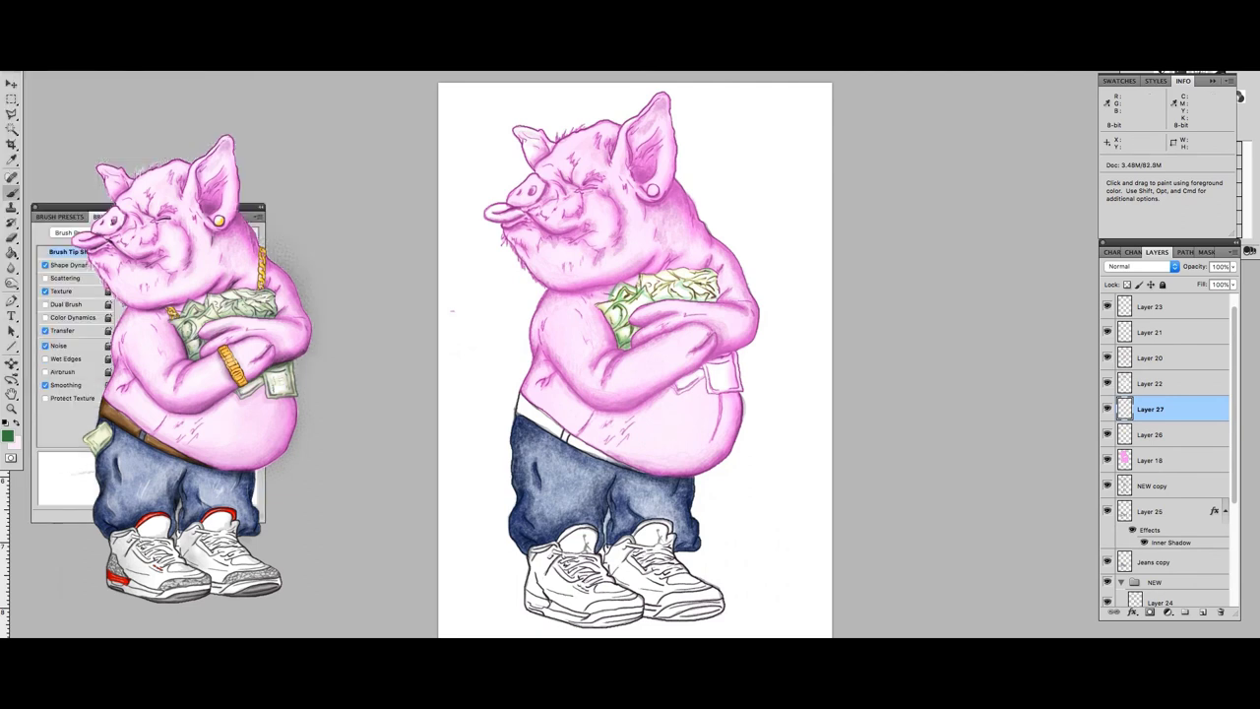